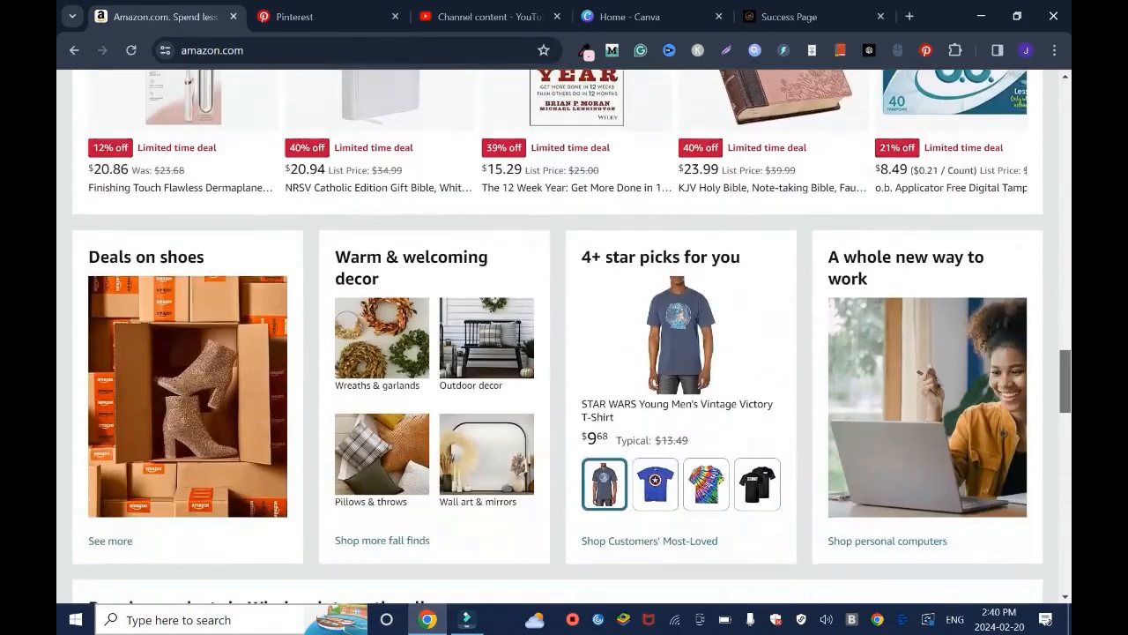
{"action": "scroll", "coordinate": [572, 336], "scroll_direction": "down", "scroll_amount": 2}
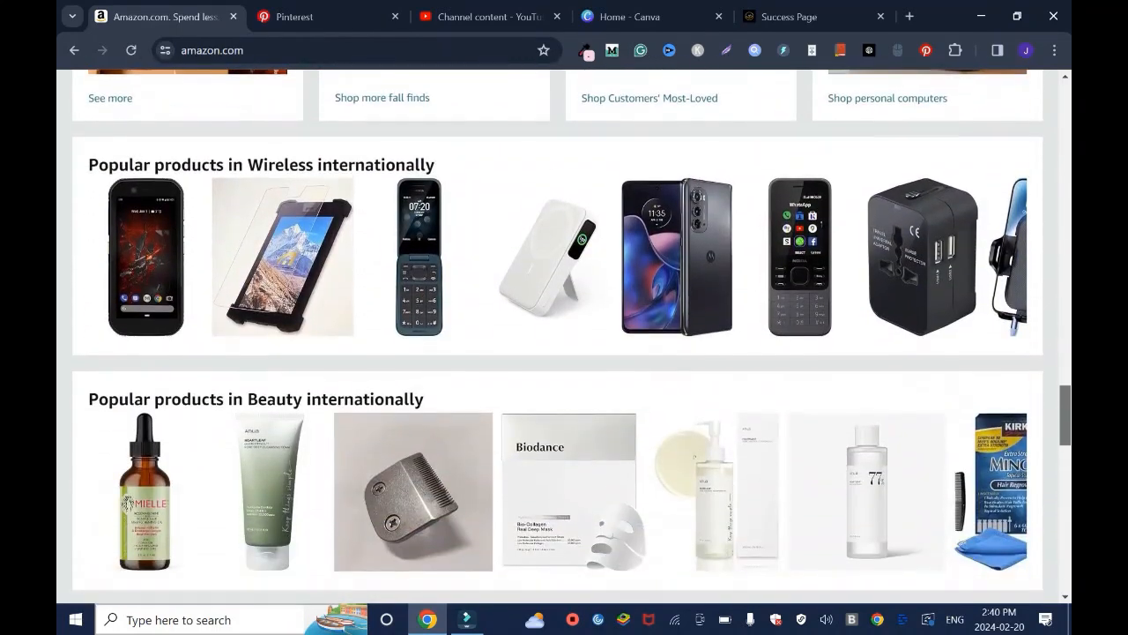
{"action": "key", "text": "Home"}
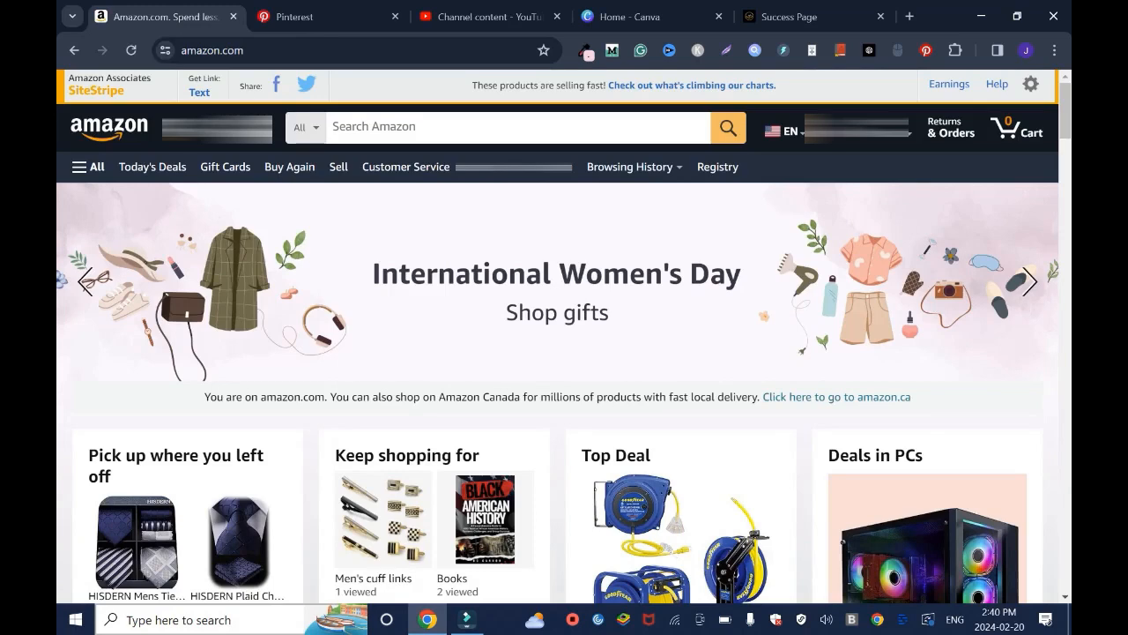
Step: Search the YouTube Studio channel content for "amazon" videos, clear the search, and close that page
{"action": "key", "text": "ctrl+3"}
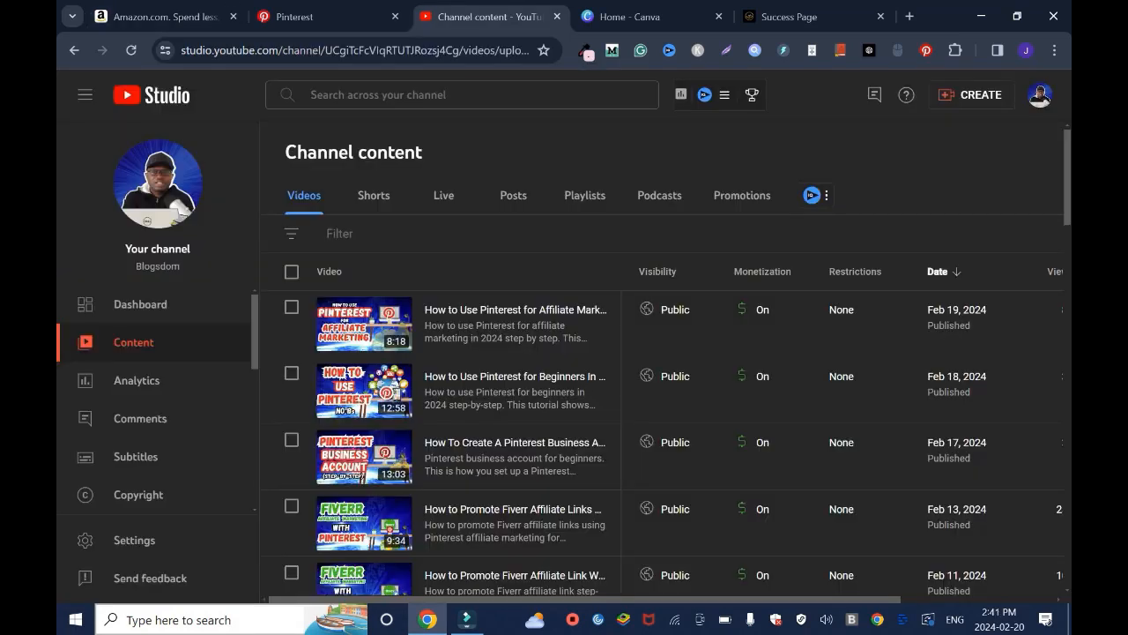
{"action": "left_click", "coordinate": [396, 94]}
{"action": "type", "text": "amazon"}
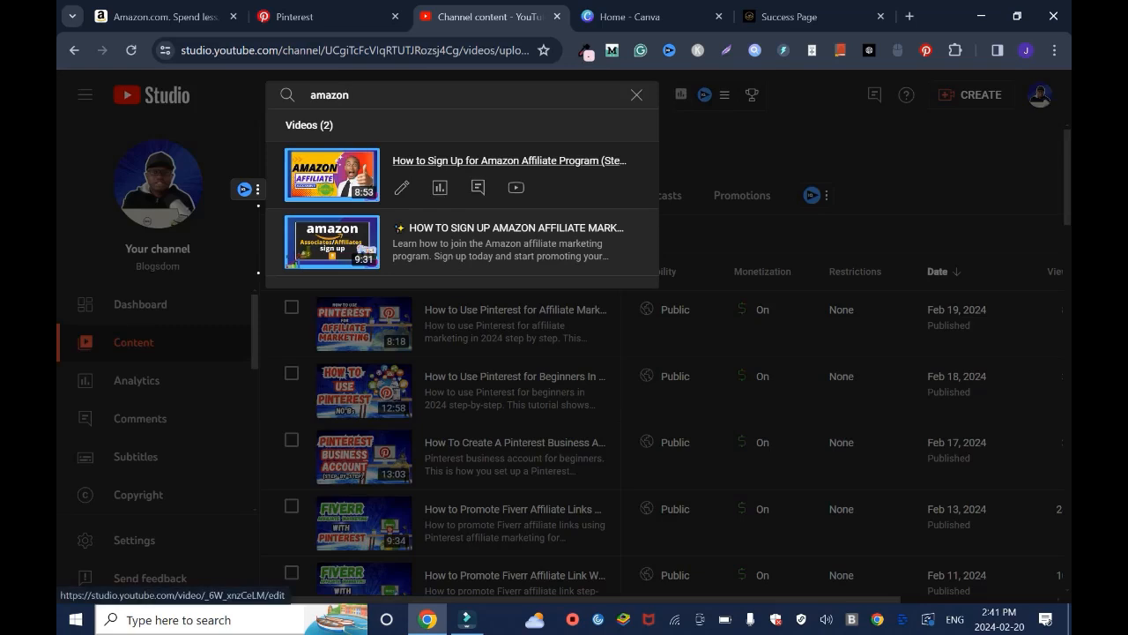
{"action": "key", "text": "BackSpace"}
{"action": "key", "text": "BackSpace"}
{"action": "key", "text": "BackSpace"}
{"action": "key", "text": "BackSpace"}
{"action": "key", "text": "BackSpace"}
{"action": "key", "text": "BackSpace"}
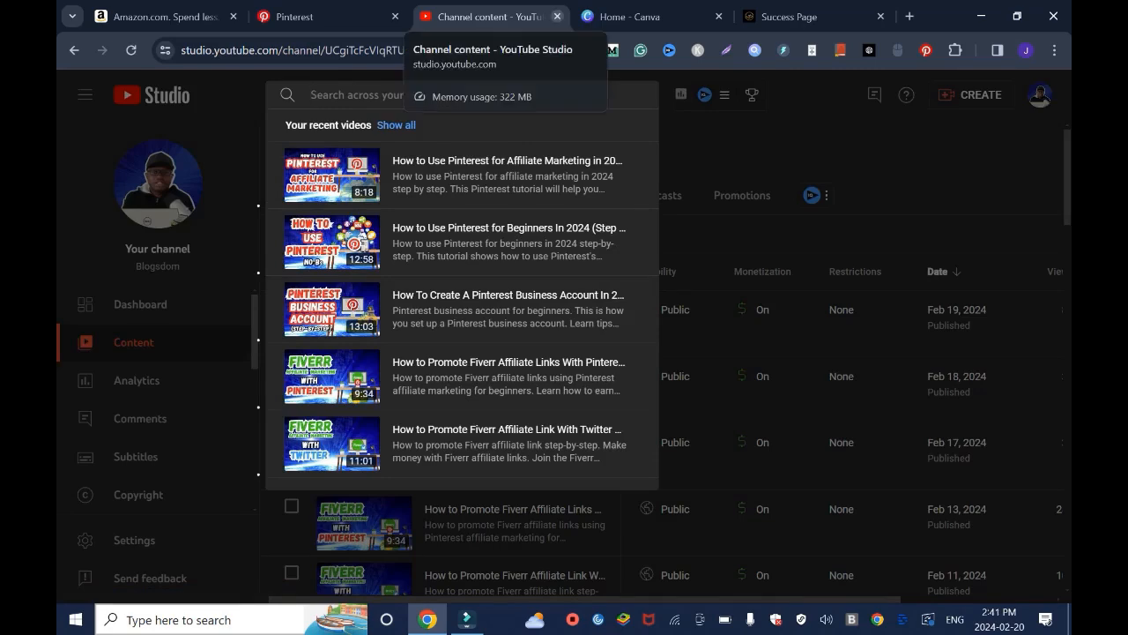
{"action": "left_click", "coordinate": [557, 16]}
Step: Search Amazon for "blue yeti microphone" and open the silver Logitech for Creators Blue Yeti USB Microphone listing
{"action": "left_click", "coordinate": [154, 16]}
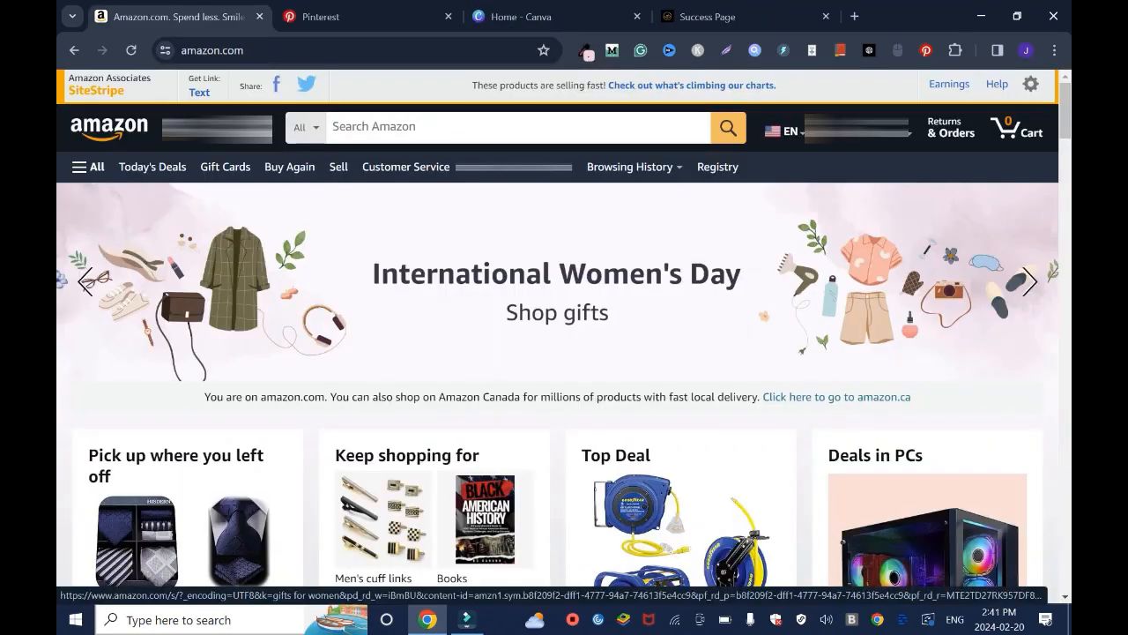
{"action": "type", "text": "blue yeti"}
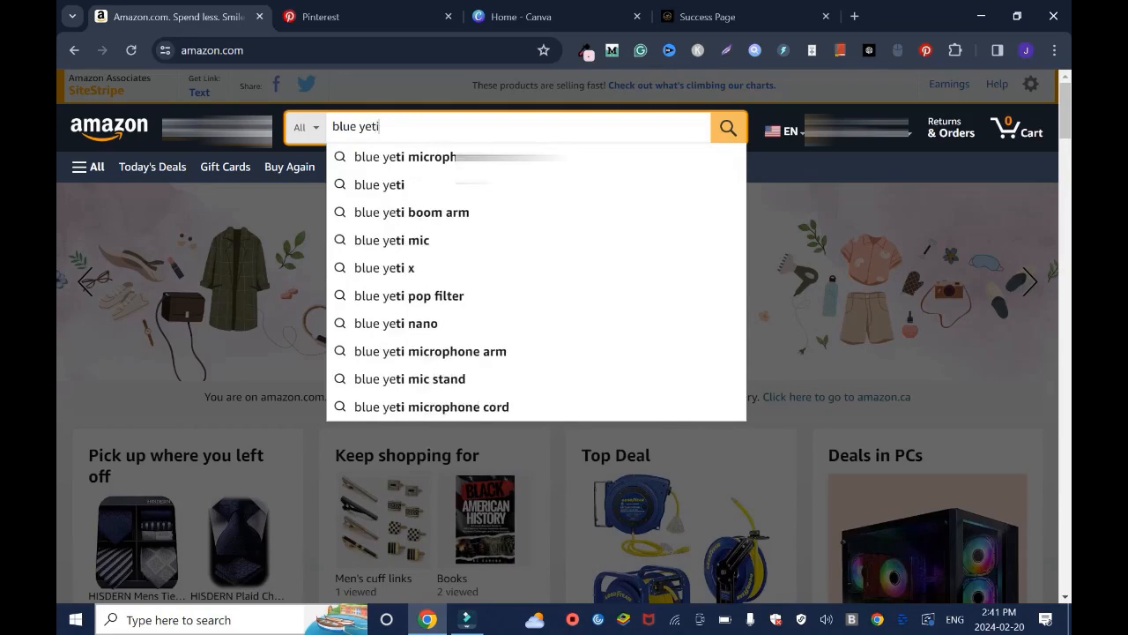
{"action": "left_click", "coordinate": [472, 156]}
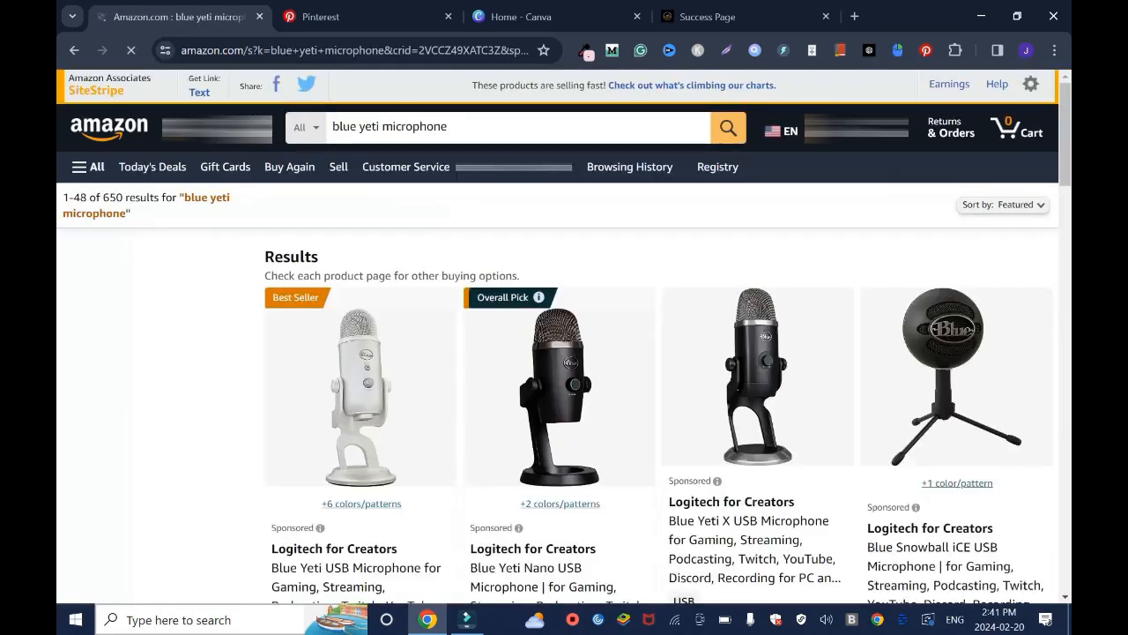
{"action": "scroll", "coordinate": [756, 321], "scroll_direction": "down", "scroll_amount": 3}
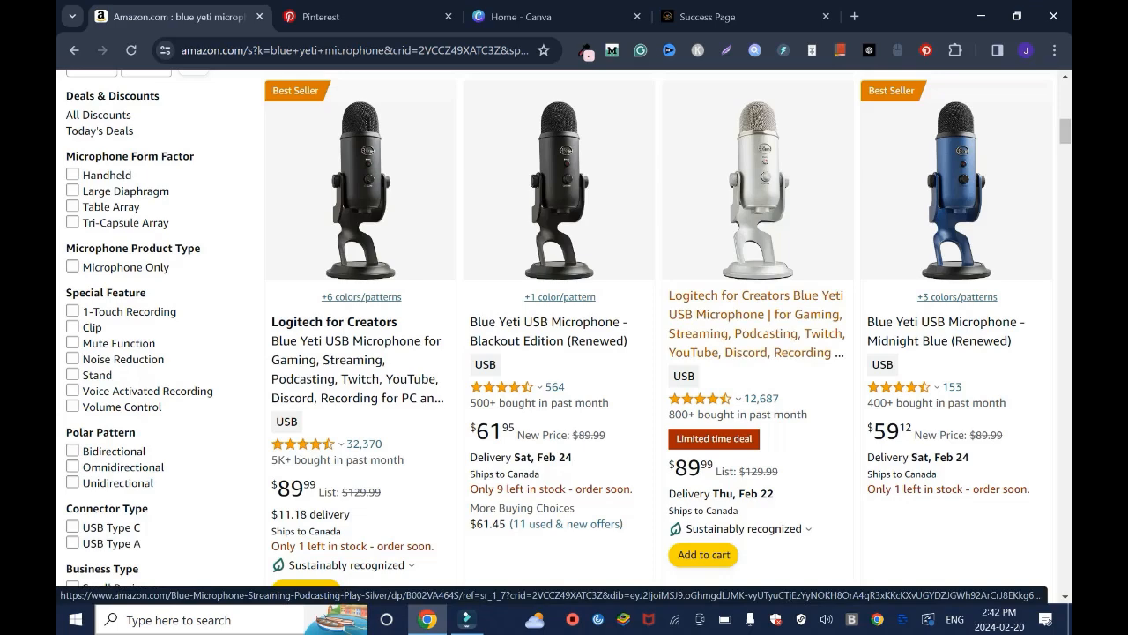
{"action": "left_click", "coordinate": [756, 324]}
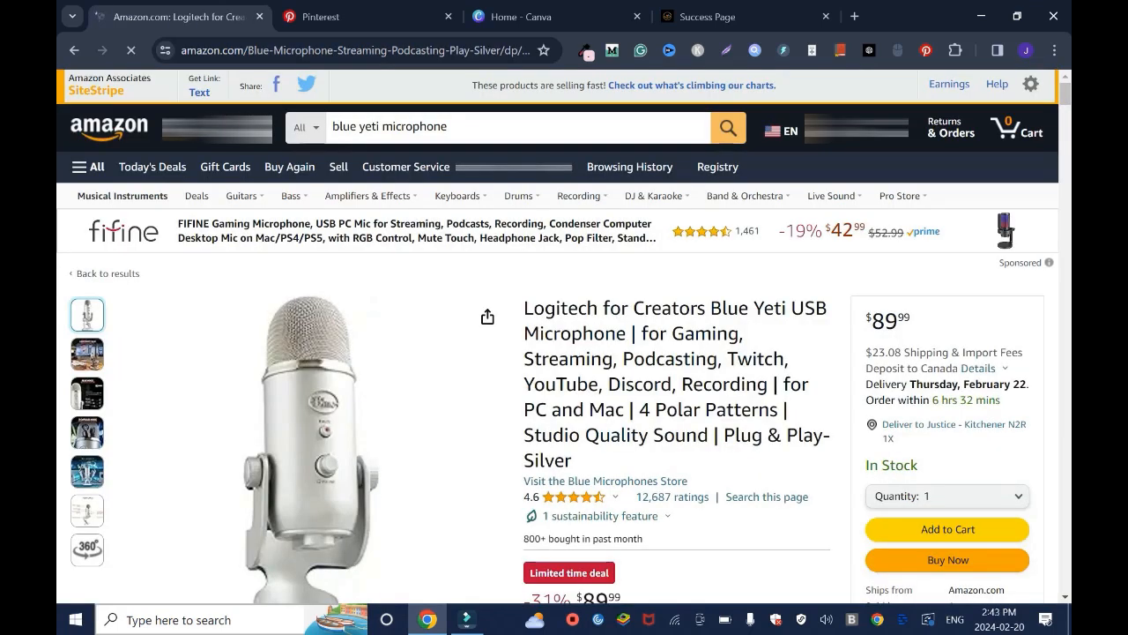
Step: Find the grey-and-black Blue Yeti microphone among the product page's similar items and choose an option for it
{"action": "scroll", "coordinate": [564, 335], "scroll_direction": "down", "scroll_amount": 2}
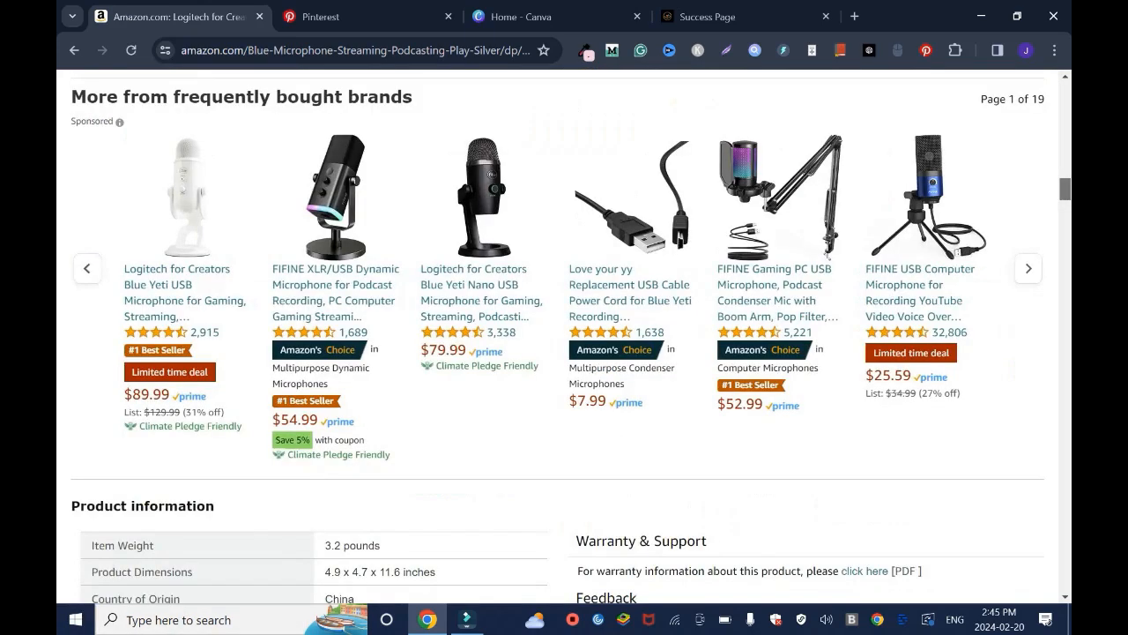
{"action": "scroll", "coordinate": [564, 352], "scroll_direction": "down", "scroll_amount": 5}
{"action": "mouse_move", "coordinate": [629, 373]}
{"action": "left_mouse_down"}
{"action": "mouse_move", "coordinate": [451, 446]}
{"action": "mouse_move", "coordinate": [631, 372]}
{"action": "left_mouse_up"}
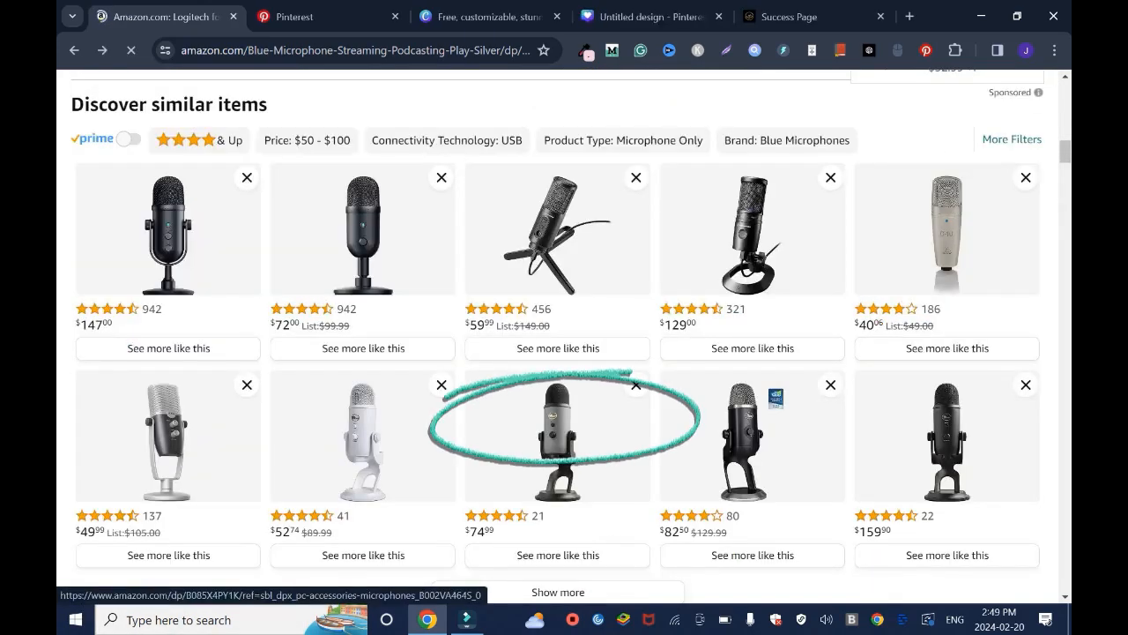
{"action": "right_click", "coordinate": [556, 457]}
{"action": "left_click", "coordinate": [605, 356]}
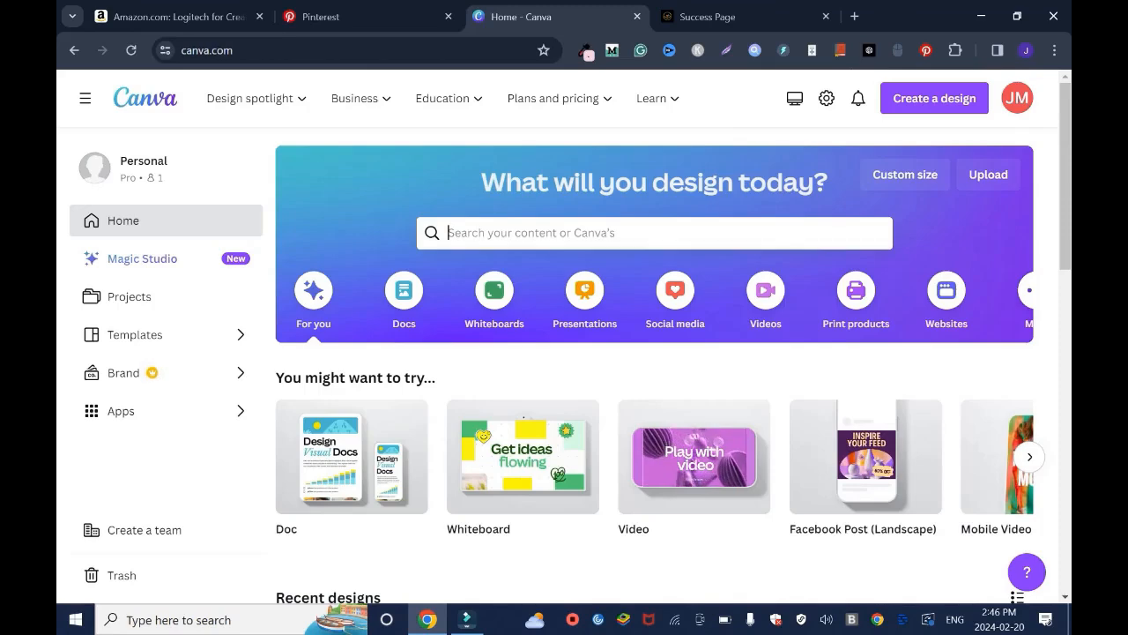
Step: In Canva, look up "pinterest pin" and create a blank 1000 × 1500 px Pinterest Pin design
{"action": "left_click", "coordinate": [654, 232]}
{"action": "type", "text": "pinterest pin"}
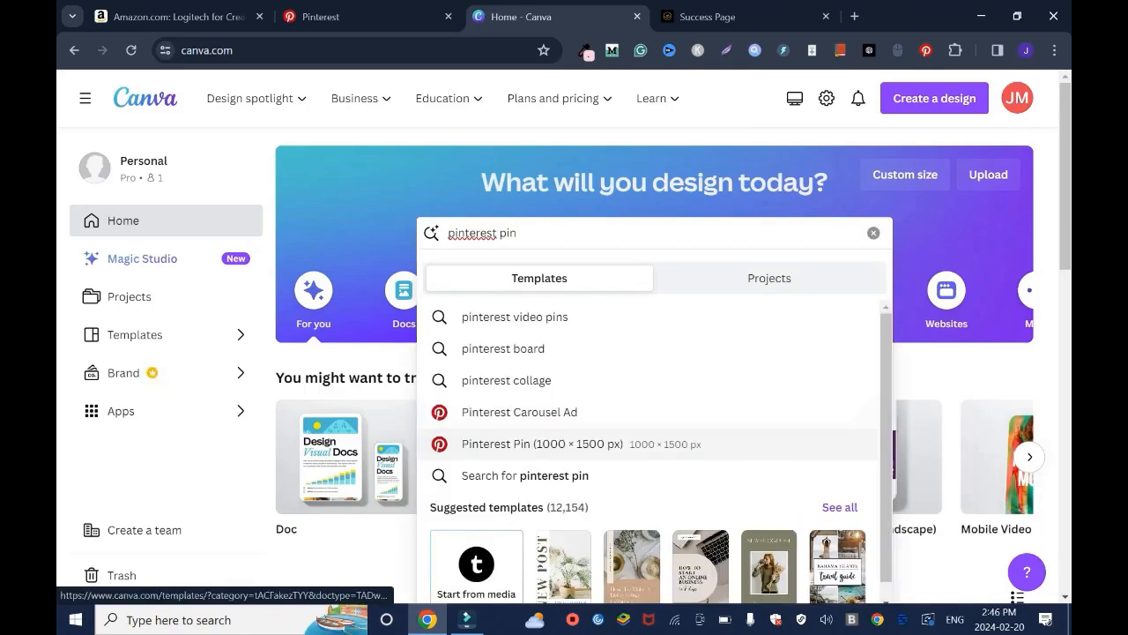
{"action": "key", "text": "Return"}
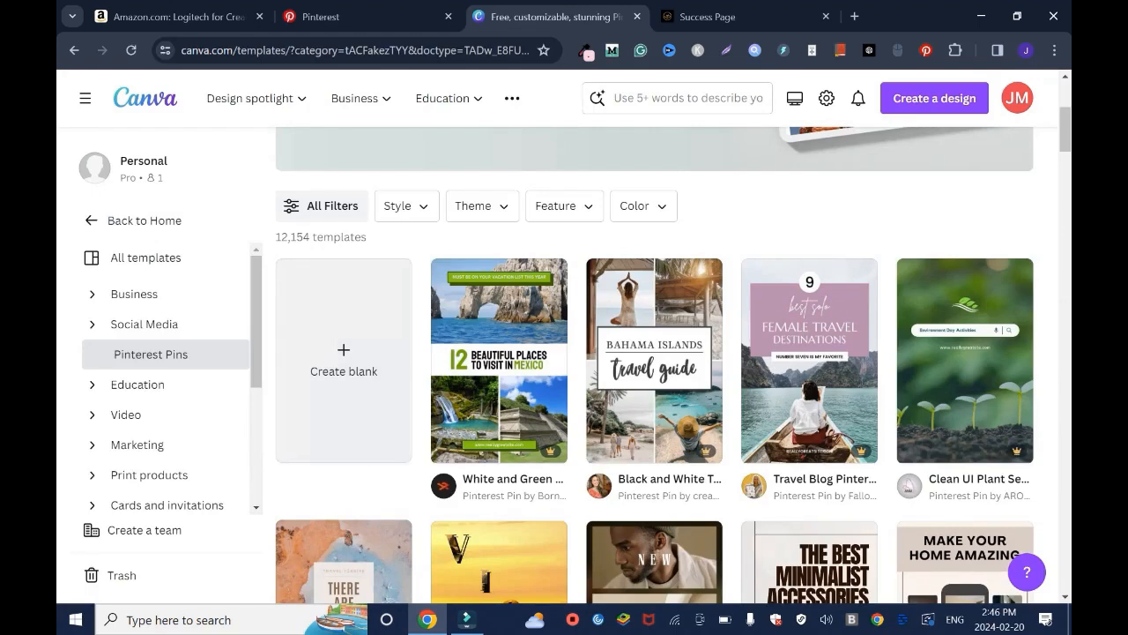
{"action": "left_click", "coordinate": [344, 357]}
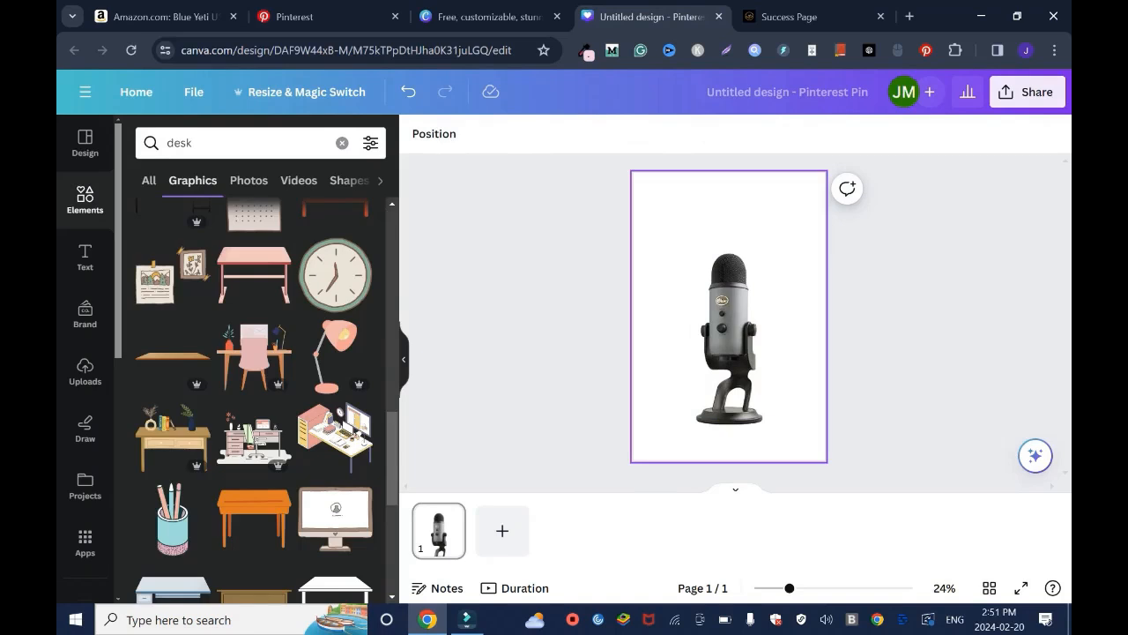
Step: Set the pin's background to the red-to-orange gradient from the default colors
{"action": "left_click", "coordinate": [417, 133]}
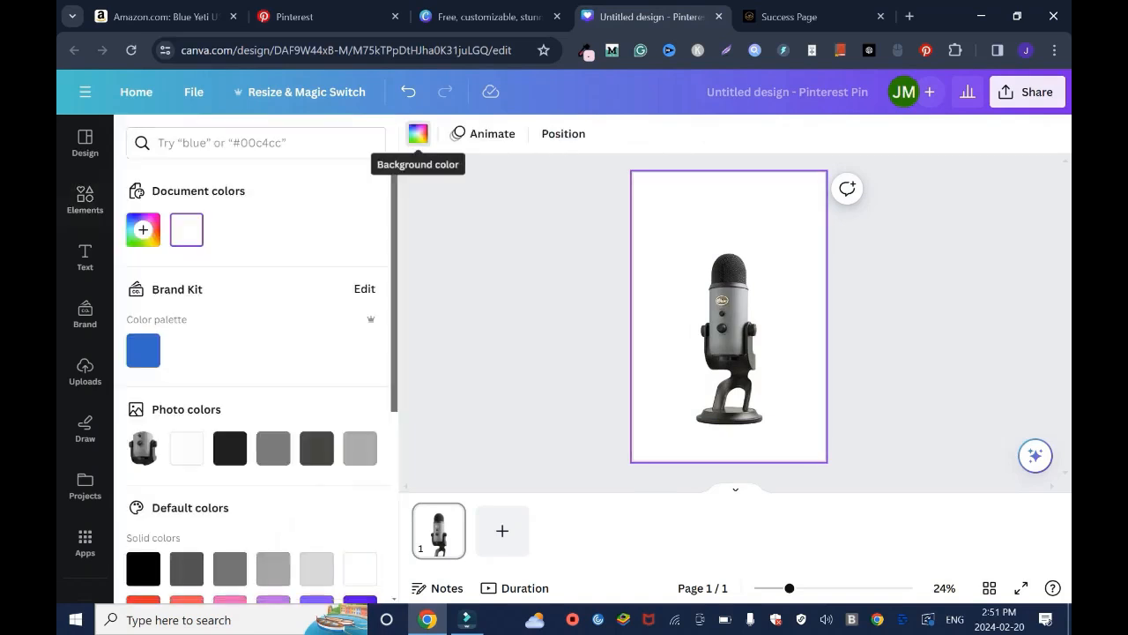
{"action": "scroll", "coordinate": [256, 397], "scroll_direction": "down", "scroll_amount": 3}
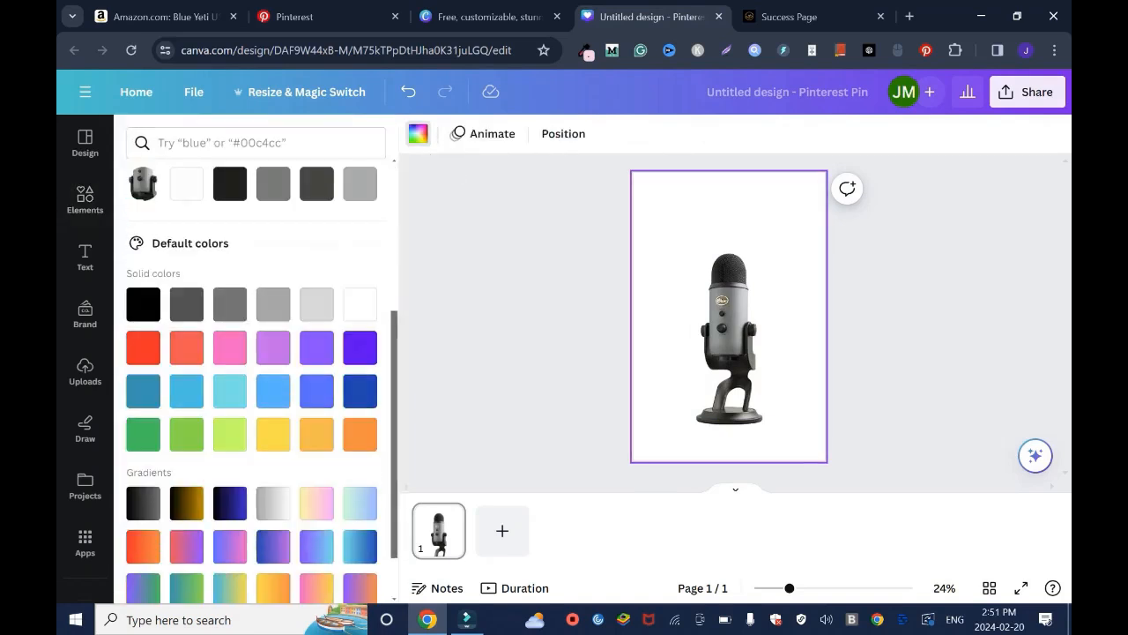
{"action": "scroll", "coordinate": [256, 396], "scroll_direction": "down", "scroll_amount": 1}
{"action": "left_click", "coordinate": [142, 499]}
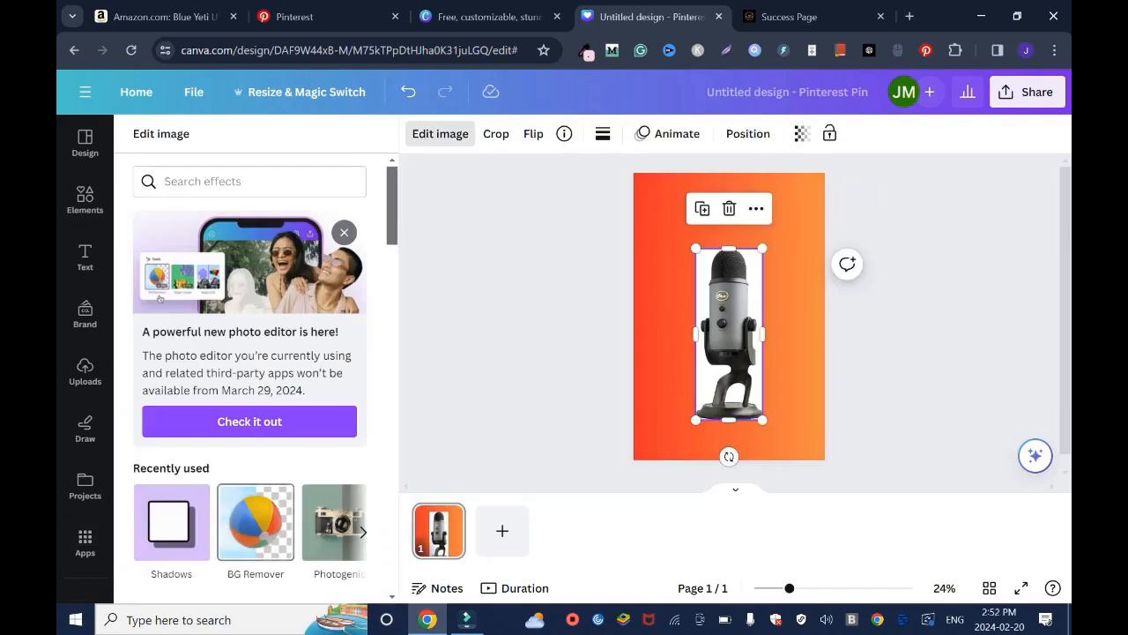
Step: Remove the white background from the microphone image with BG Remover
{"action": "left_click", "coordinate": [257, 525]}
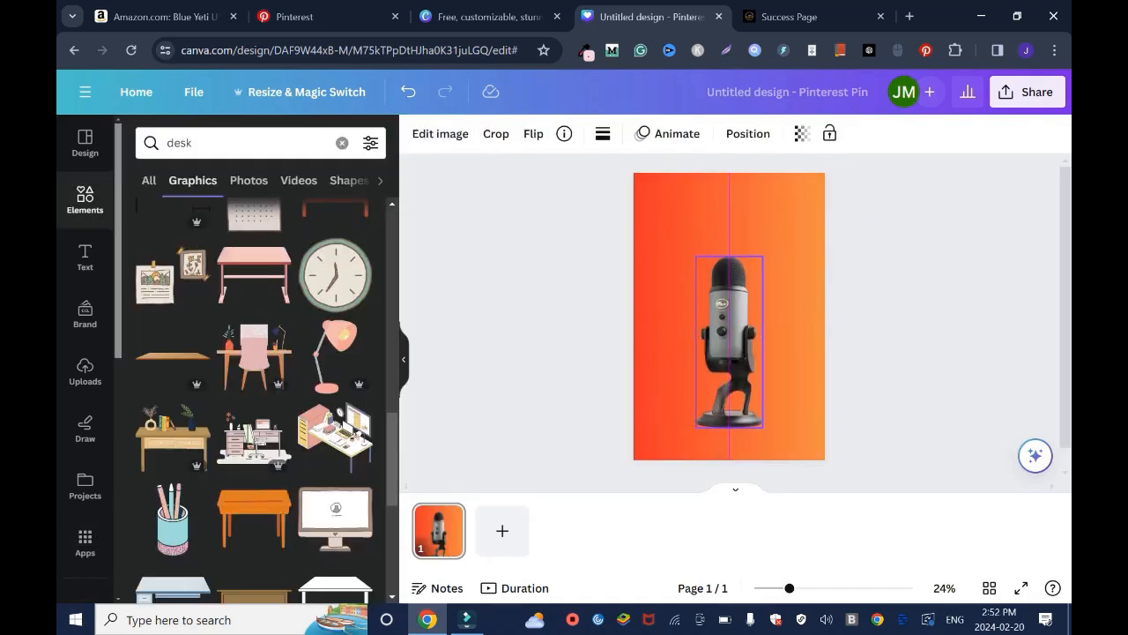
{"action": "left_click", "coordinate": [256, 522]}
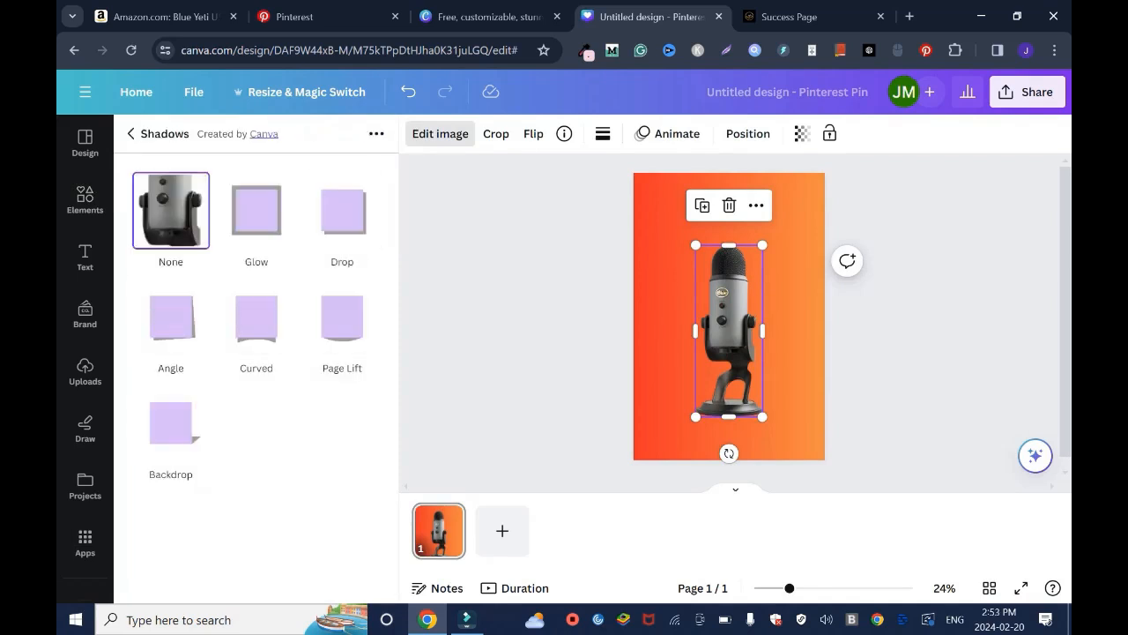
Step: Give the microphone image a white Glow shadow with size 20 and transparency 100
{"action": "left_click", "coordinate": [254, 210]}
{"action": "left_click", "coordinate": [255, 209]}
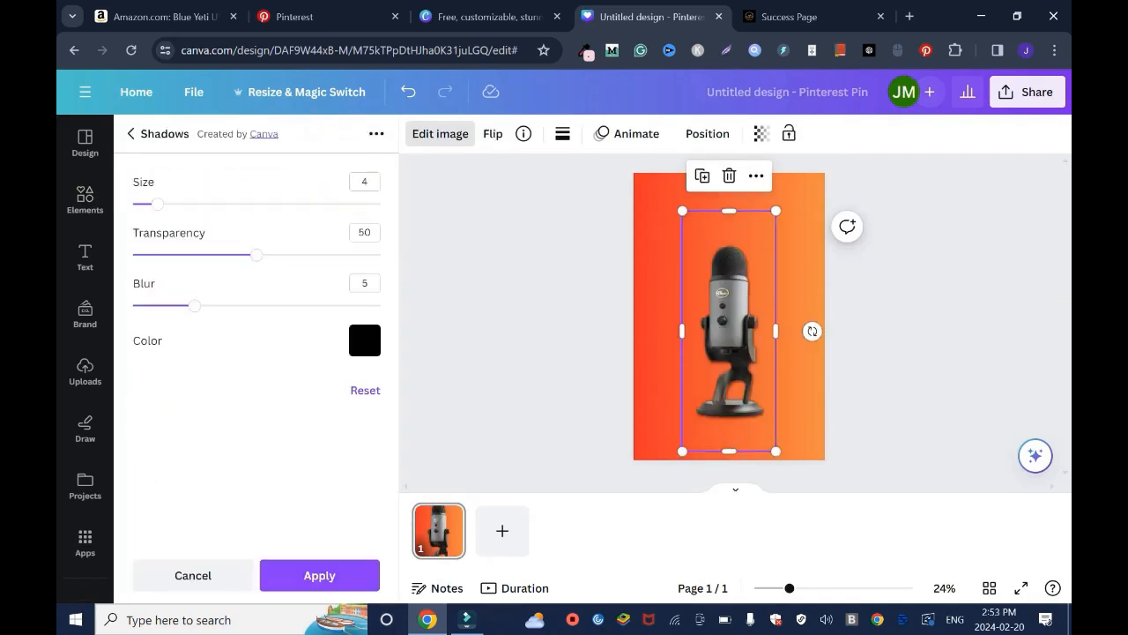
{"action": "left_click", "coordinate": [364, 340]}
{"action": "left_click_drag", "start_coordinate": [255, 254], "coordinate": [380, 255]}
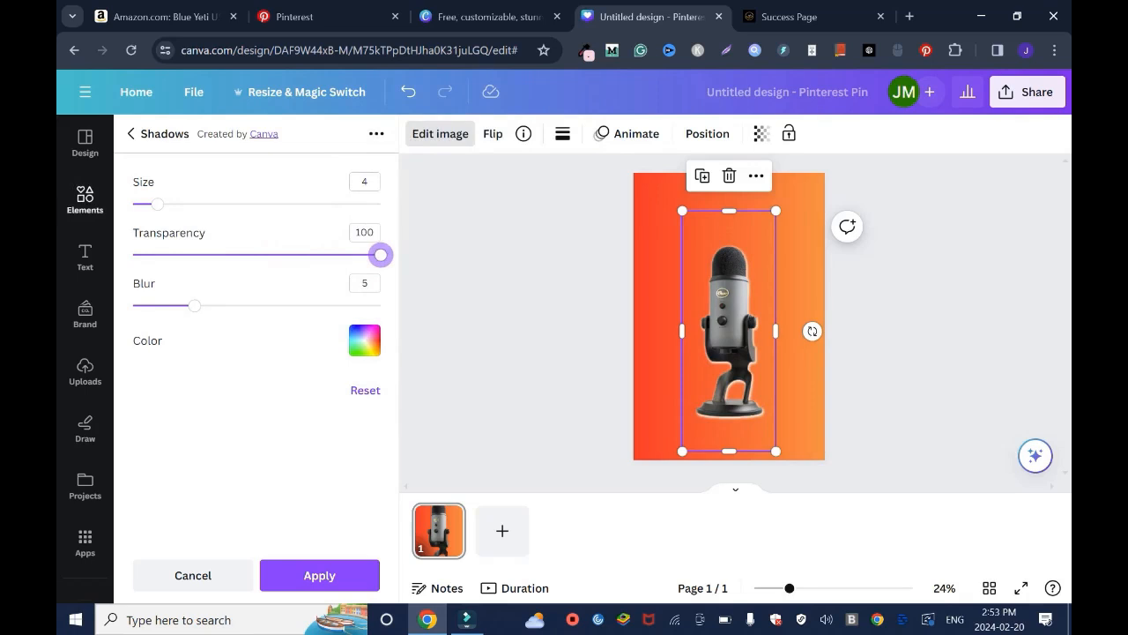
{"action": "left_click_drag", "start_coordinate": [158, 204], "coordinate": [257, 204]}
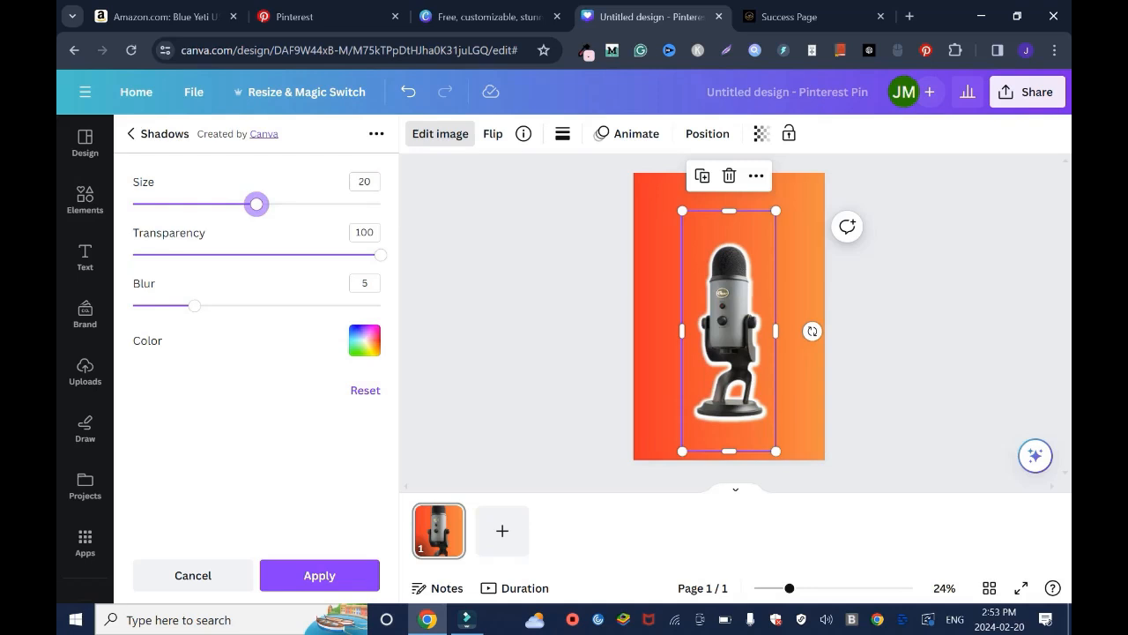
{"action": "mouse_move", "coordinate": [195, 304]}
{"action": "left_mouse_down"}
{"action": "mouse_move", "coordinate": [145, 305]}
{"action": "mouse_move", "coordinate": [194, 305]}
{"action": "left_mouse_up"}
{"action": "key", "text": "Escape"}
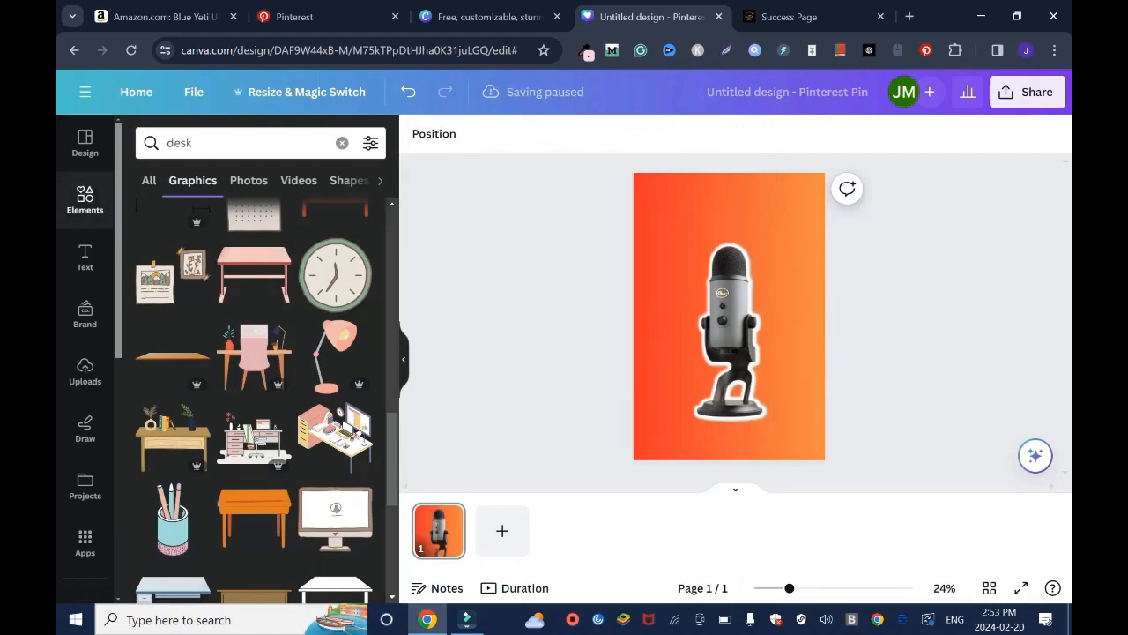
Step: Add a heading to the pin reading "Using the best microphone matters"
{"action": "left_click", "coordinate": [84, 254]}
{"action": "left_click", "coordinate": [225, 332]}
{"action": "type", "text": "Usin"}
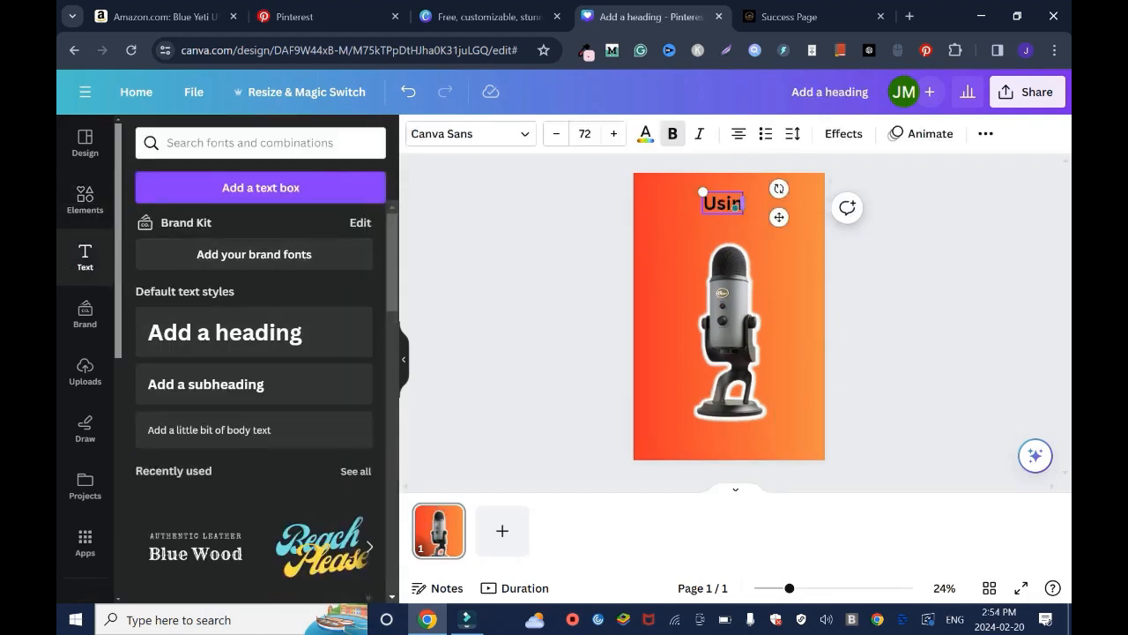
{"action": "type", "text": "g the best microph"}
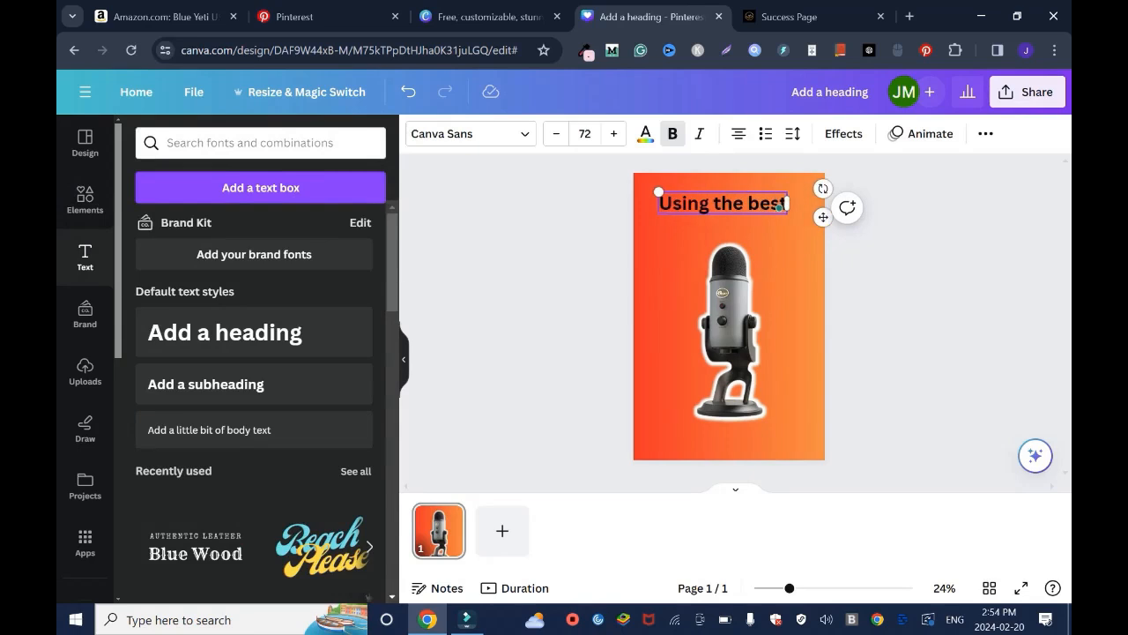
{"action": "type", "text": "one matters"}
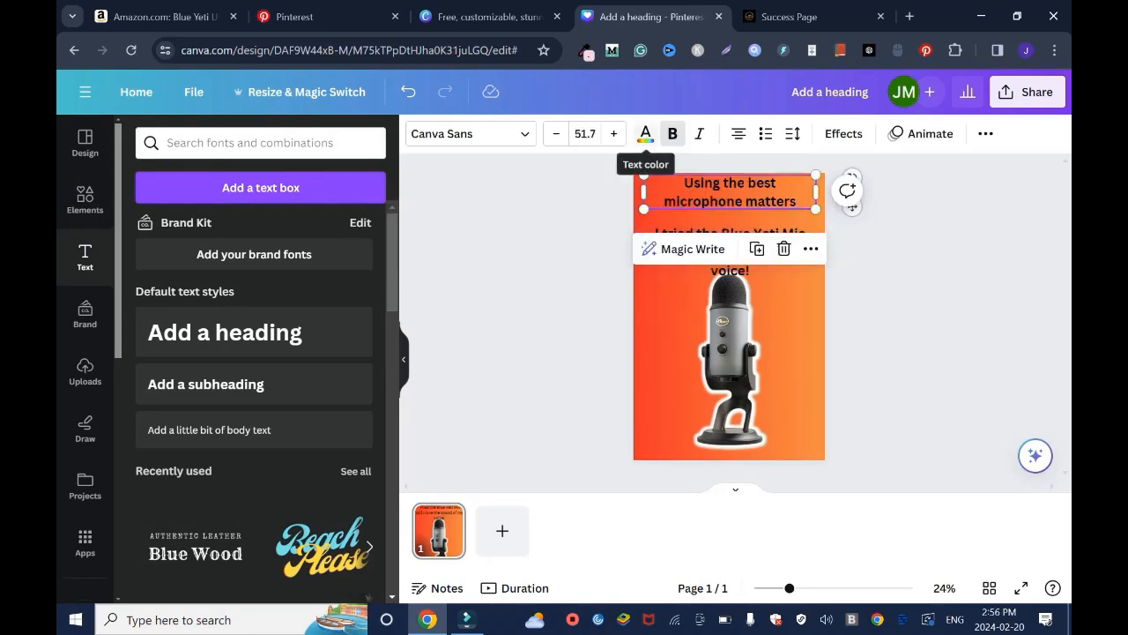
Step: Color the heading white and reword it to "The Best microphone matters"
{"action": "left_click", "coordinate": [645, 133]}
{"action": "left_click", "coordinate": [360, 569]}
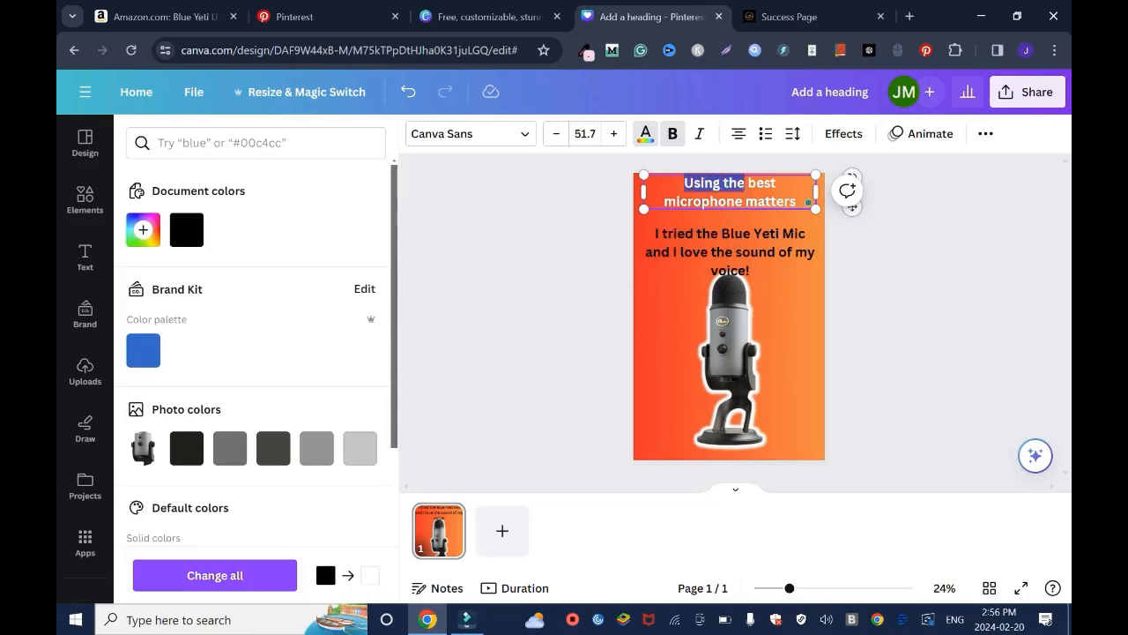
{"action": "key", "text": "BackSpace"}
{"action": "key", "text": "Delete"}
{"action": "type", "text": "BThe"}
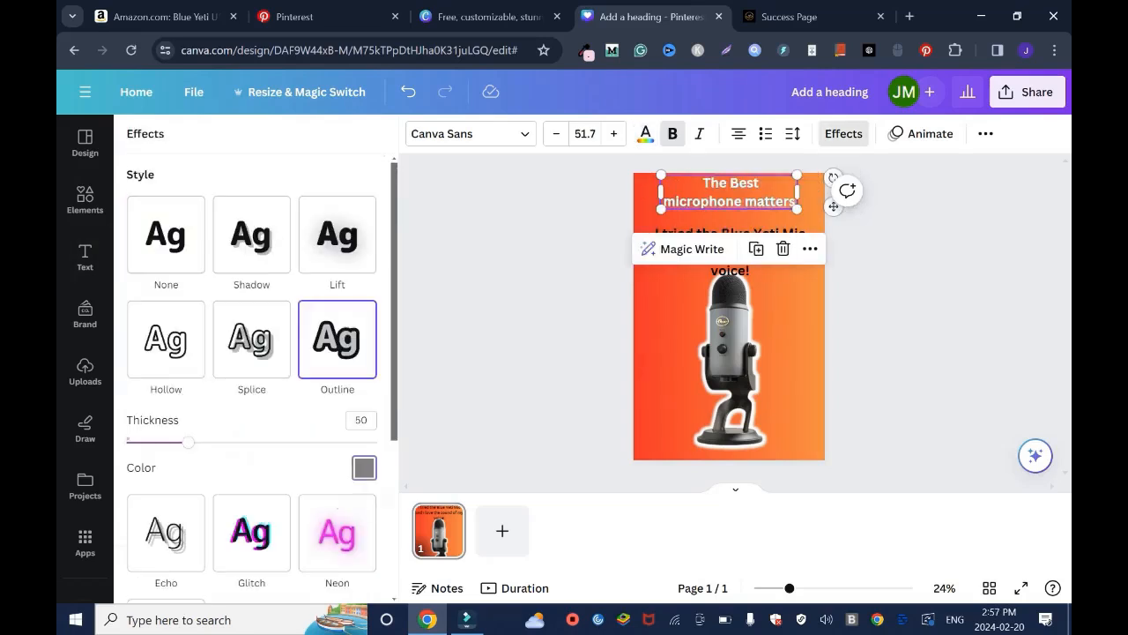
Step: Make the heading's Outline effect black with a thickness of 200
{"action": "left_click", "coordinate": [364, 467]}
{"action": "left_click", "coordinate": [184, 300]}
{"action": "key", "text": "Escape"}
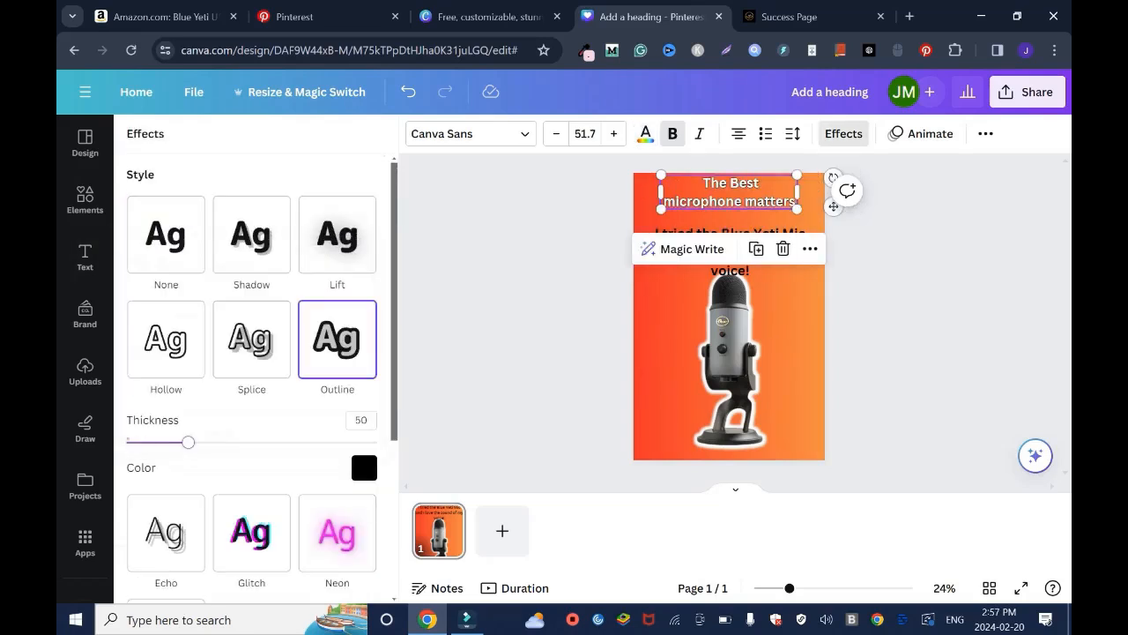
{"action": "left_click_drag", "start_coordinate": [188, 441], "coordinate": [376, 442]}
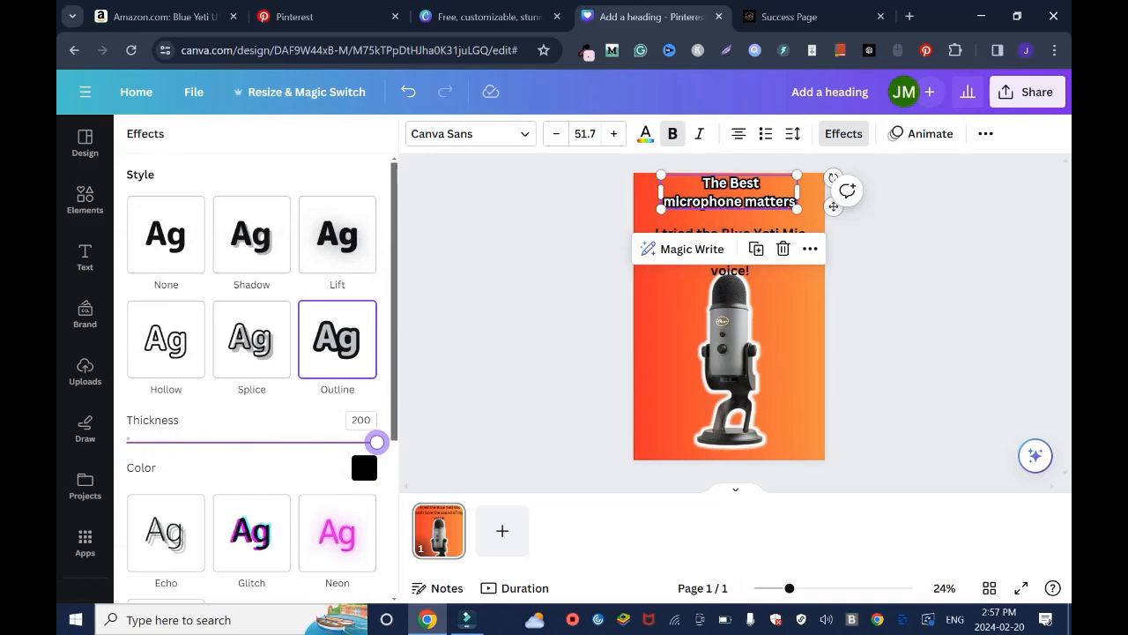
Step: Enlarge the heading to about font size 67.5 and center it along the pin's upper edge
{"action": "left_click", "coordinate": [85, 255]}
{"action": "left_click_drag", "start_coordinate": [796, 174], "coordinate": [838, 170]}
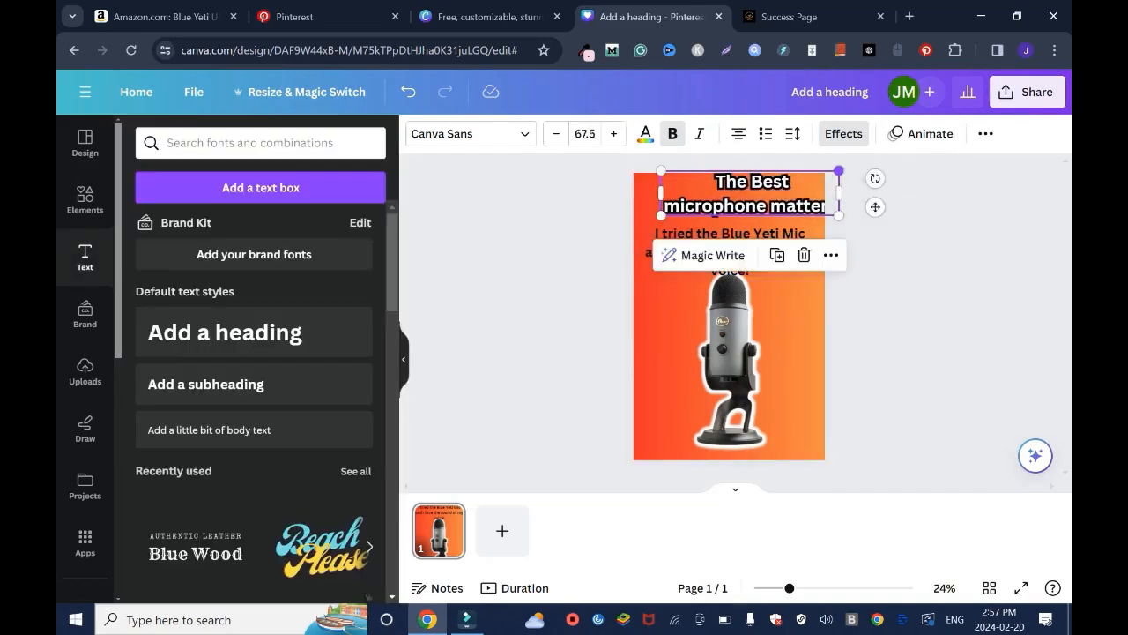
{"action": "left_click_drag", "start_coordinate": [750, 194], "coordinate": [729, 196]}
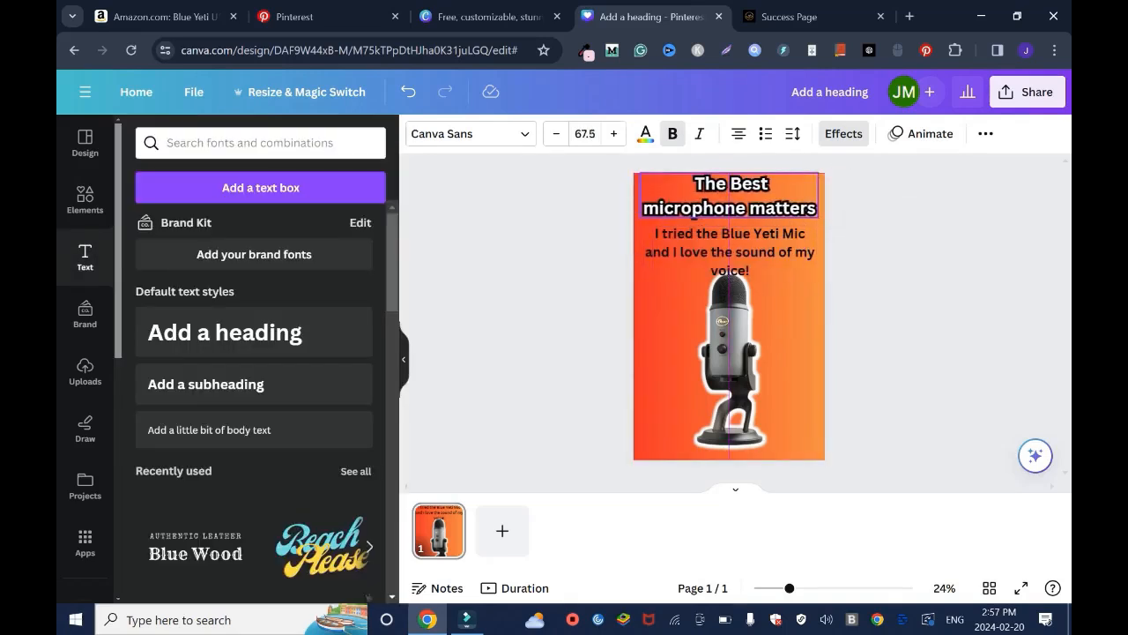
Step: Move the microphone image slightly lower and shrink the "I tried the Blue Yeti Mic" text to about font size 45.5
{"action": "left_click", "coordinate": [729, 370]}
{"action": "left_click", "coordinate": [730, 253]}
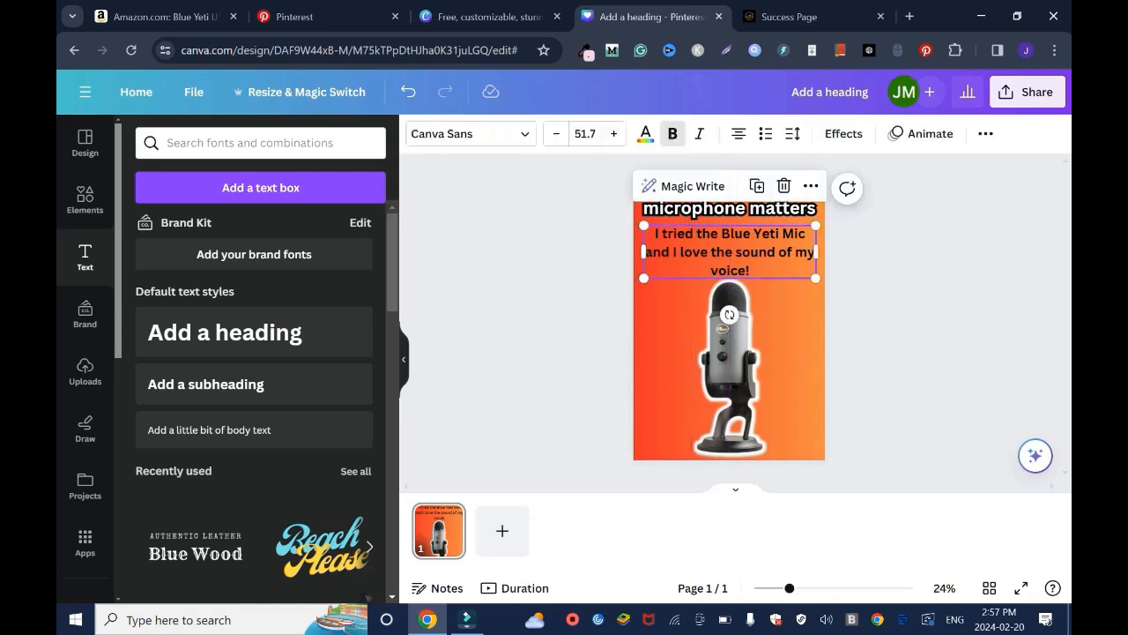
{"action": "left_click", "coordinate": [730, 252]}
{"action": "left_click_drag", "start_coordinate": [815, 225], "coordinate": [810, 254]}
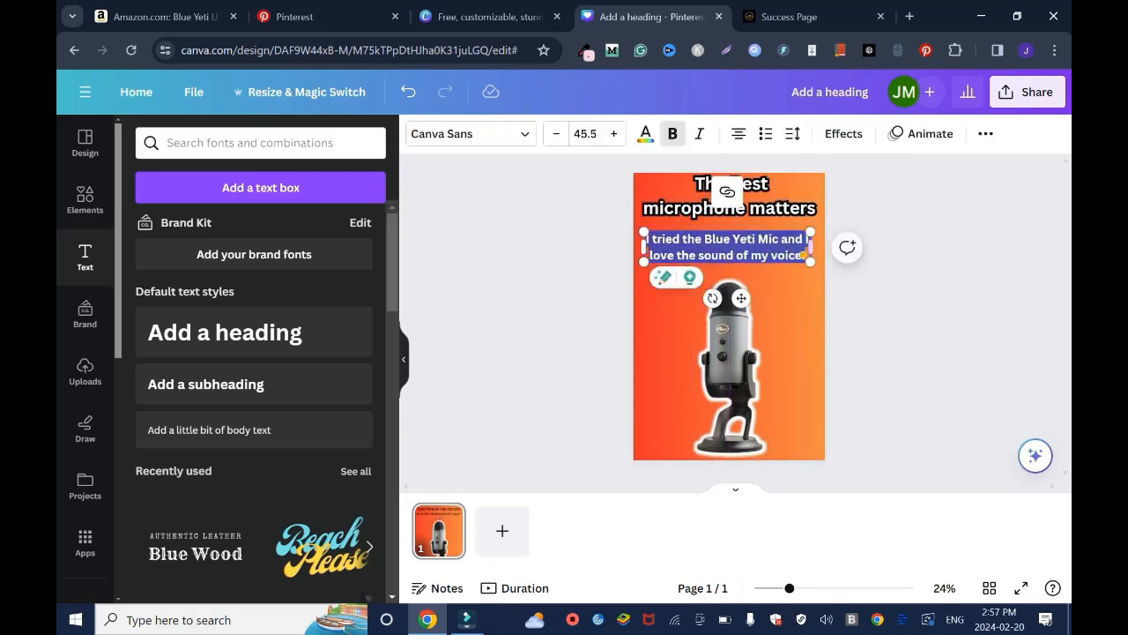
Step: Change the font of the "The Best microphone matters" heading to Gagalin
{"action": "left_click", "coordinate": [749, 196]}
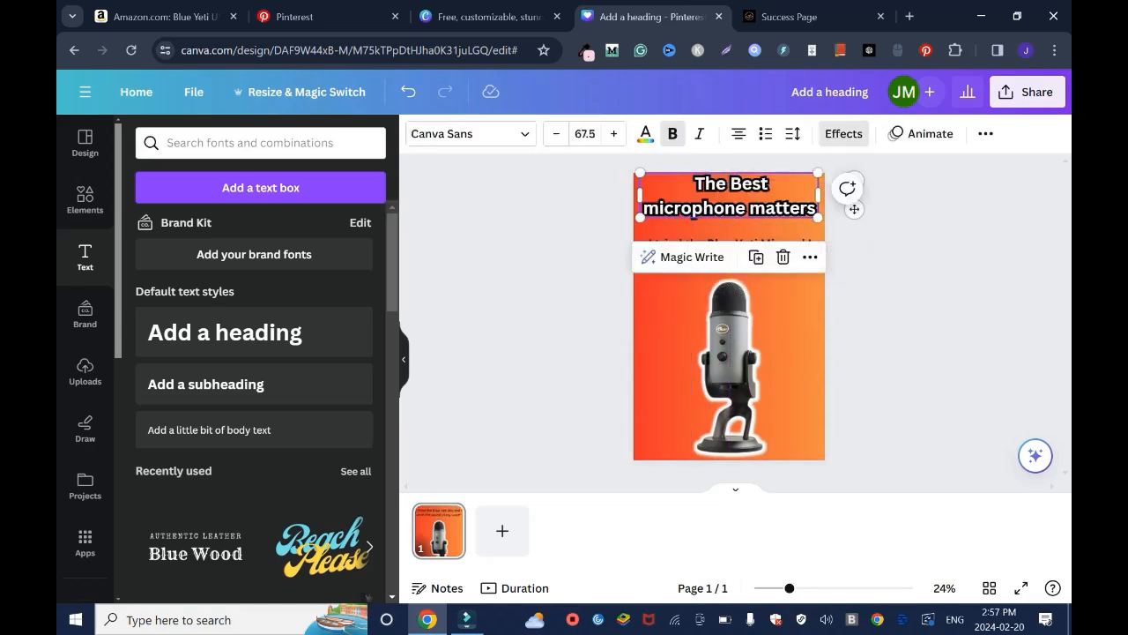
{"action": "left_click", "coordinate": [470, 133]}
{"action": "scroll", "coordinate": [220, 346], "scroll_direction": "down", "scroll_amount": 3}
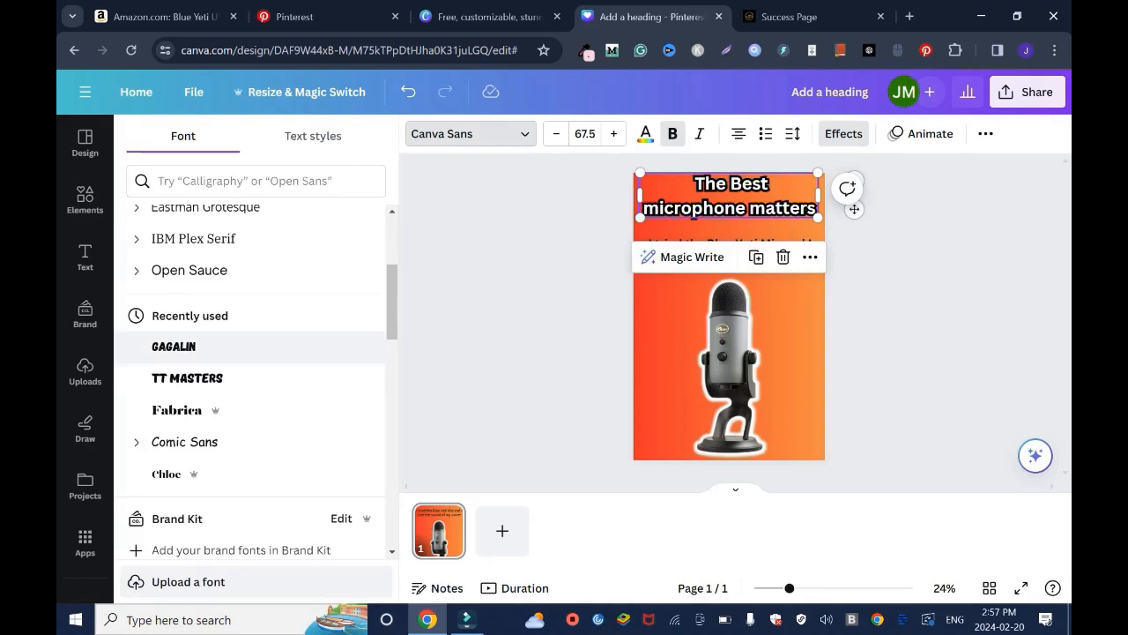
{"action": "left_click", "coordinate": [220, 346]}
{"action": "key", "text": "Escape"}
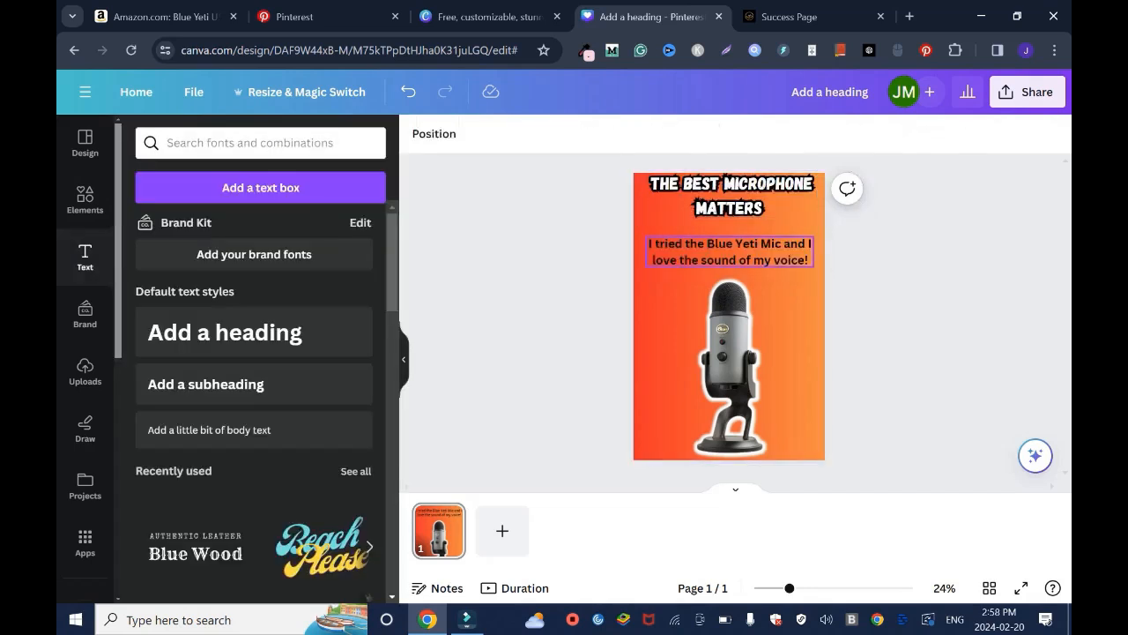
Step: Change the font of the "I tried the Blue Yeti Mic" text to Gagalin
{"action": "double_click", "coordinate": [729, 252]}
{"action": "left_click", "coordinate": [470, 133]}
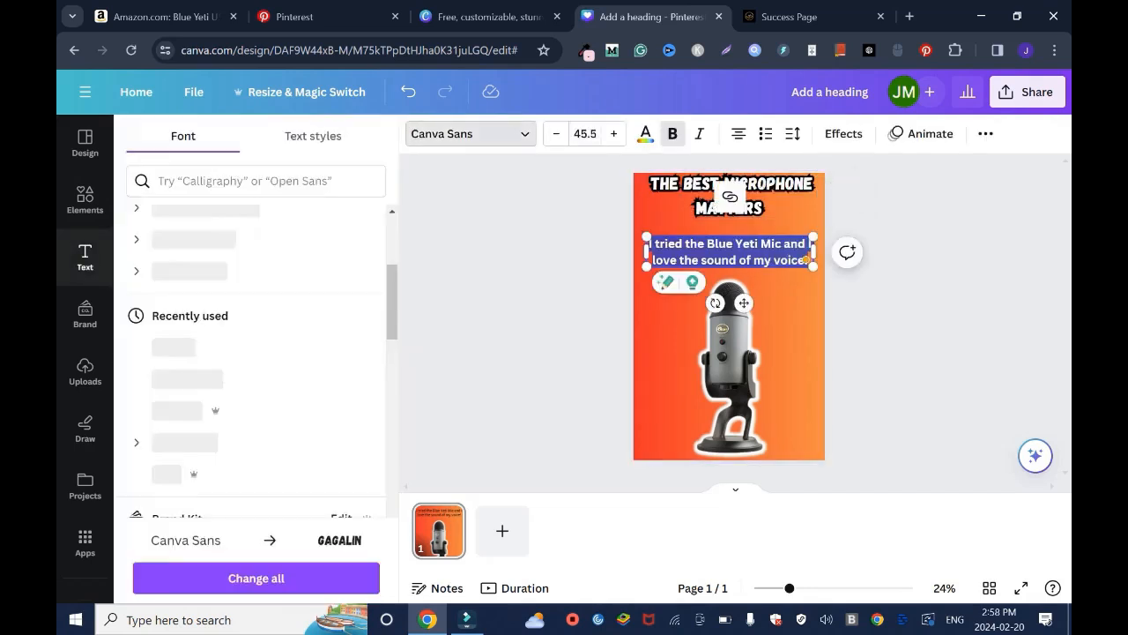
{"action": "left_click", "coordinate": [220, 346]}
{"action": "key", "text": "Escape"}
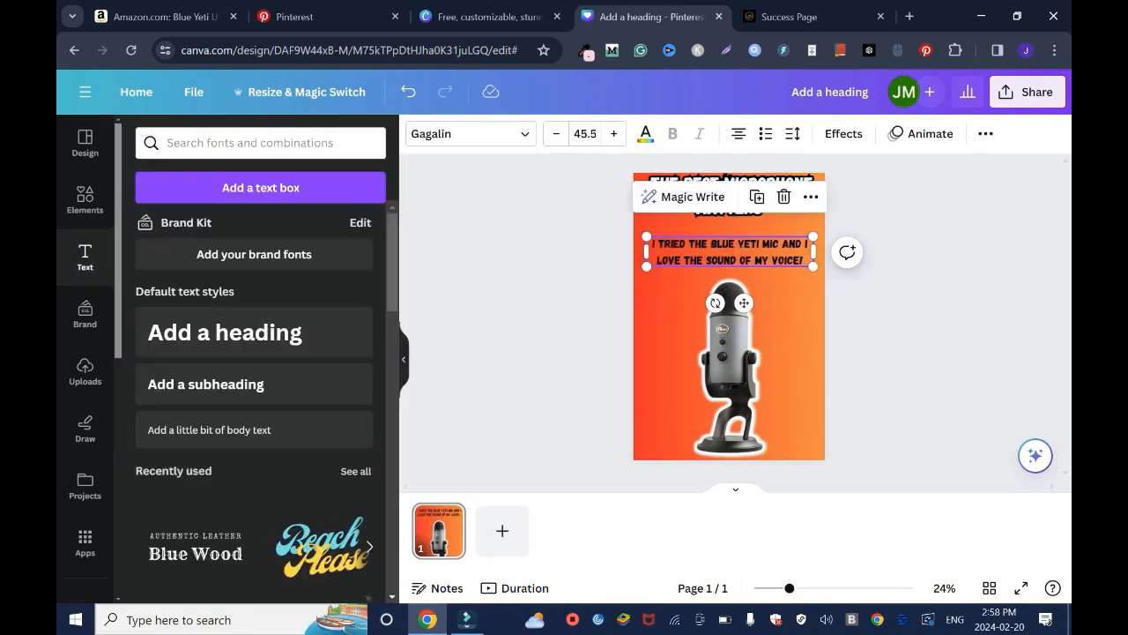
Step: Apply a white Outline effect with a thickness of 200 to the "I tried the Blue Yeti Mic" text
{"action": "left_click", "coordinate": [645, 133]}
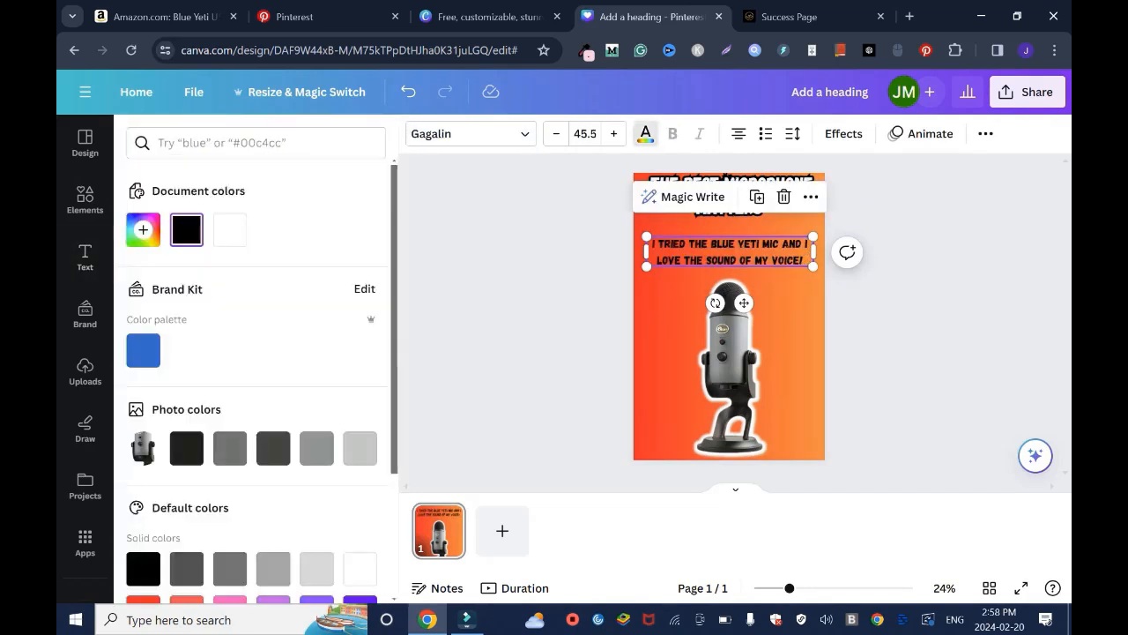
{"action": "left_click", "coordinate": [729, 252]}
{"action": "left_click", "coordinate": [843, 133]}
{"action": "left_click", "coordinate": [336, 340]}
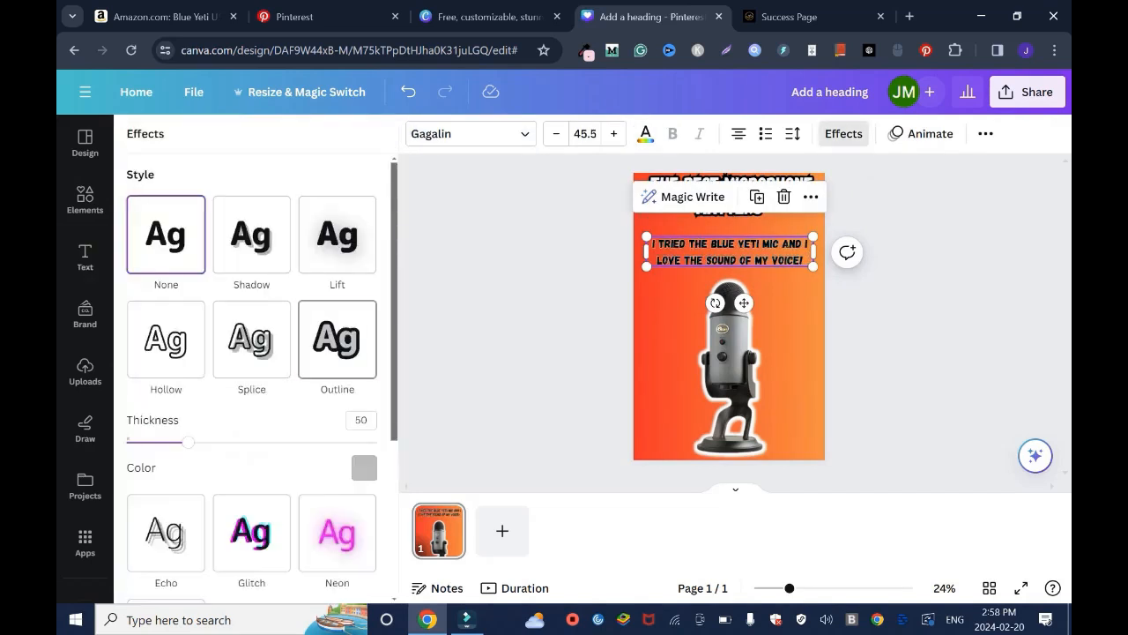
{"action": "left_click", "coordinate": [364, 467]}
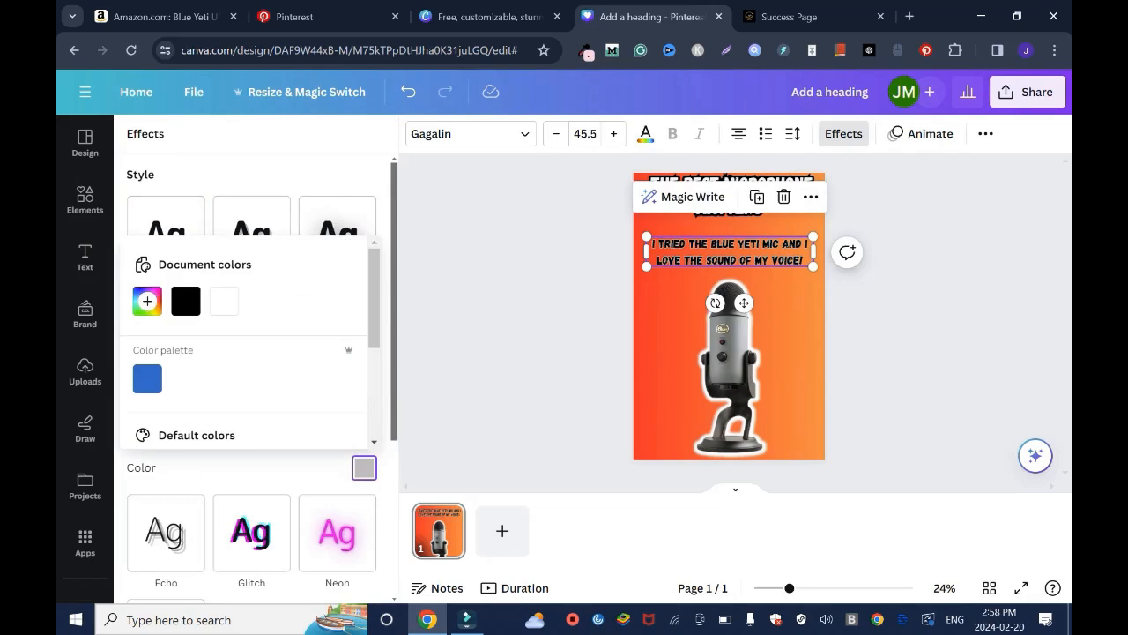
{"action": "left_click", "coordinate": [224, 300]}
{"action": "key", "text": "Escape"}
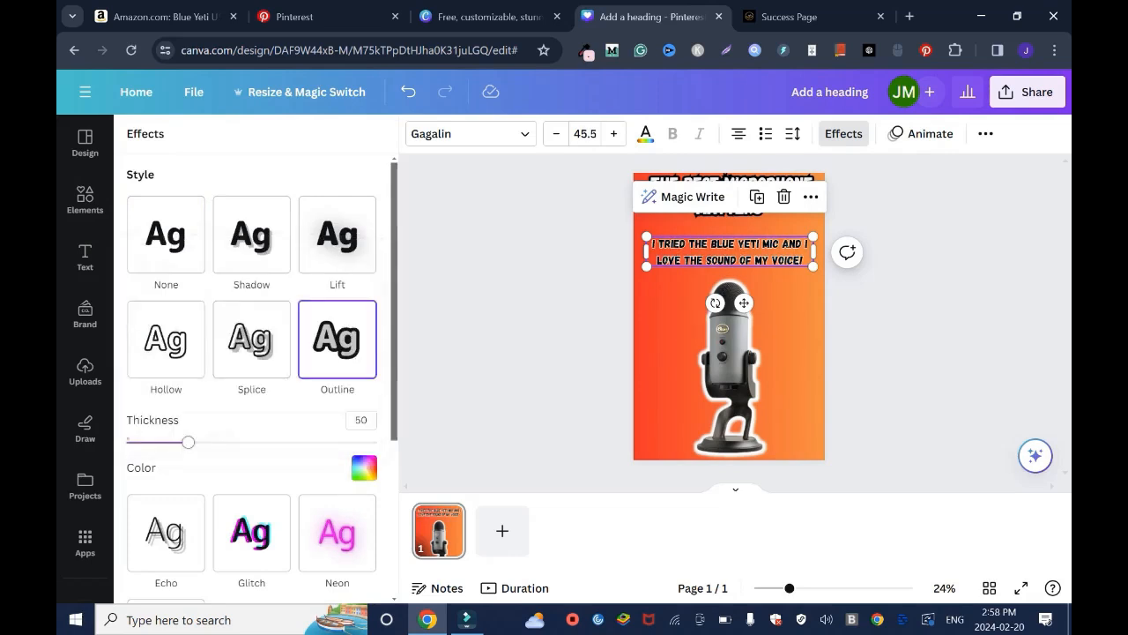
{"action": "left_click_drag", "start_coordinate": [187, 441], "coordinate": [376, 442]}
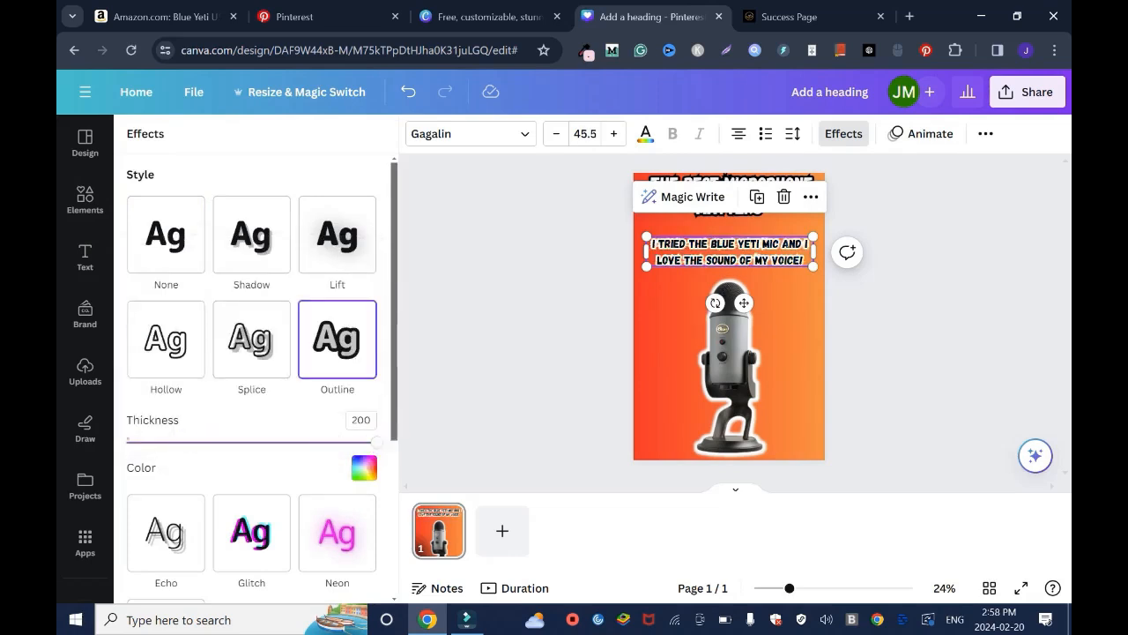
Step: Nudge the outlined Blue Yeti text up towards the heading and enlarge it to nearly the full width of the pin
{"action": "left_click", "coordinate": [85, 255]}
{"action": "key", "text": "shift+Up"}
{"action": "key", "text": "shift+Up"}
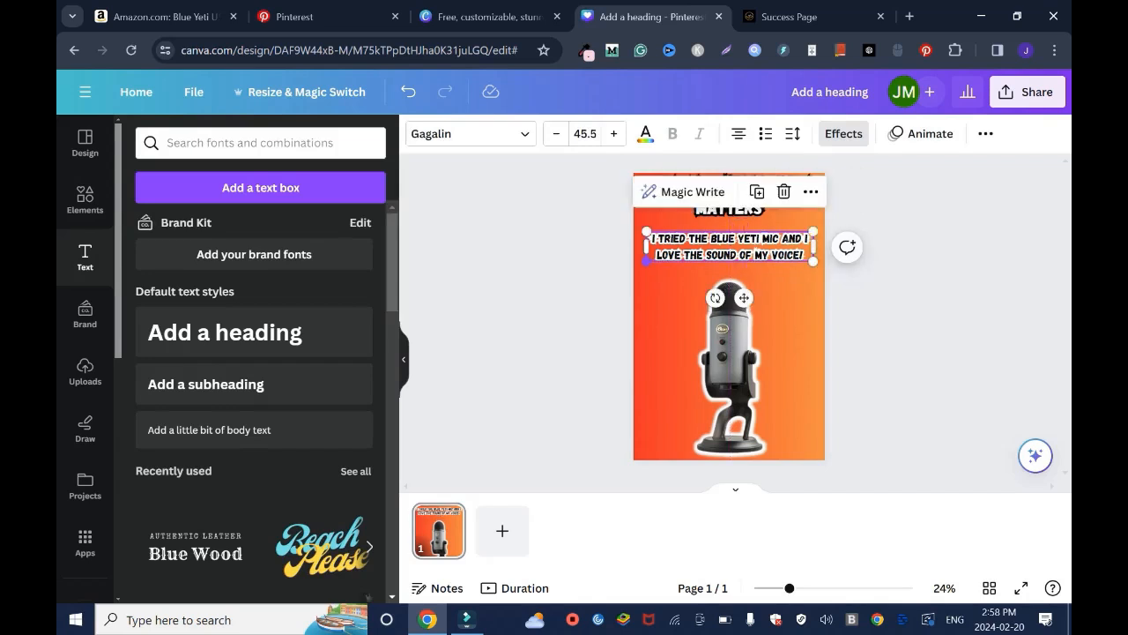
{"action": "left_click_drag", "start_coordinate": [646, 260], "coordinate": [629, 264]}
{"action": "key", "text": "Escape"}
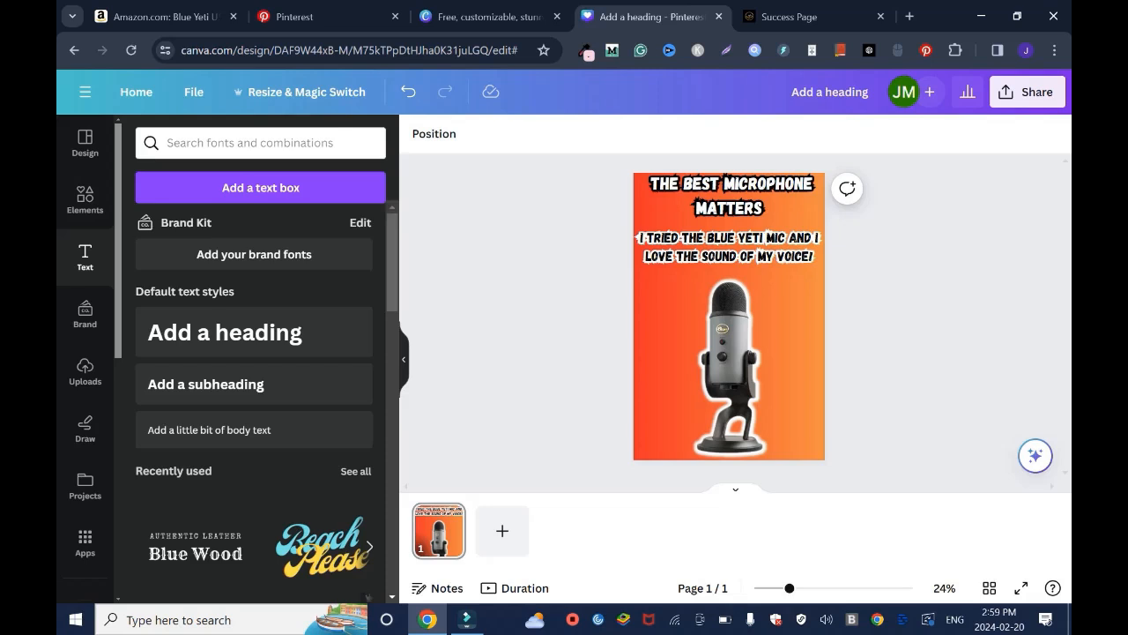
Step: Rename the design as "Best microphone for YouTube and Podcast - Blue Yeti USB"
{"action": "left_click", "coordinate": [847, 92]}
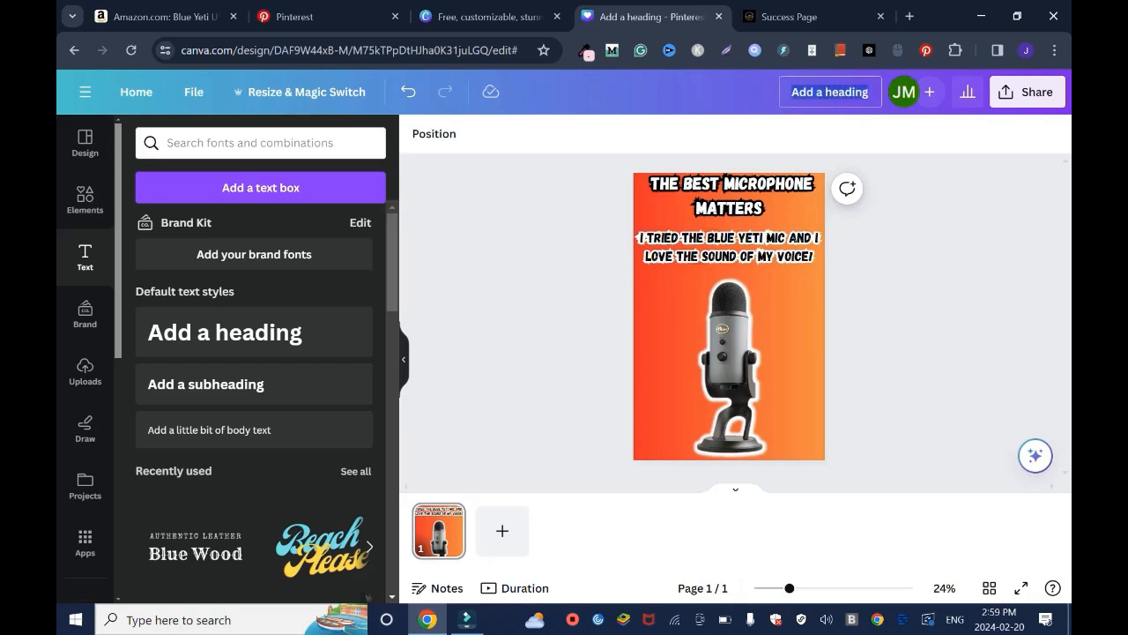
{"action": "double_click", "coordinate": [847, 92]}
{"action": "key", "text": "ctrl+a"}
{"action": "type", "text": "Best michr"}
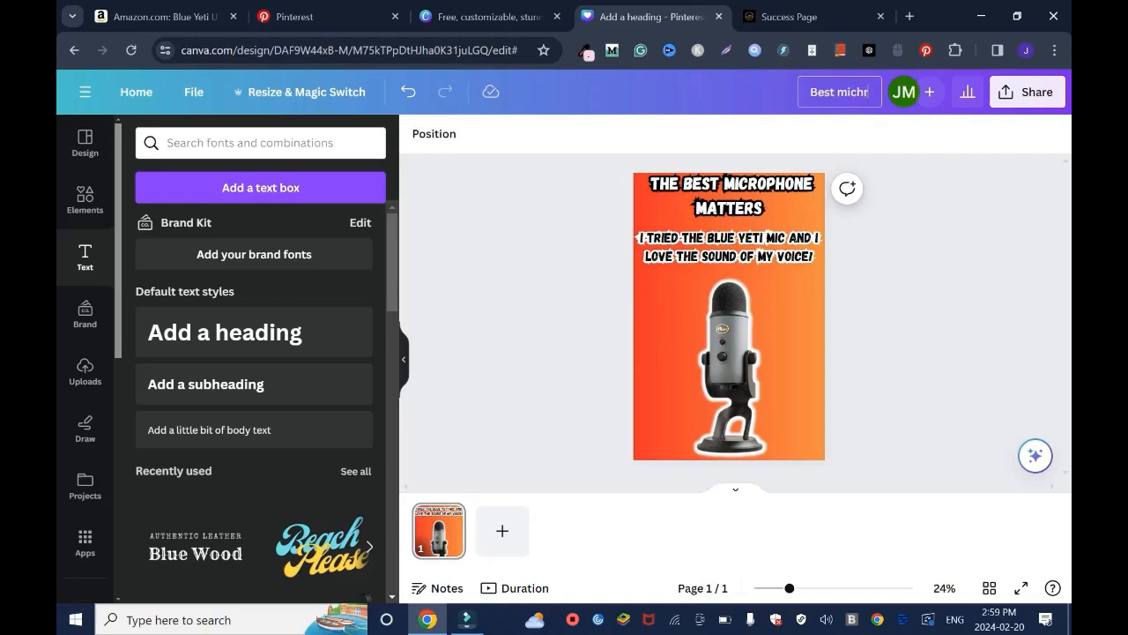
{"action": "key", "text": "BackSpace"}
{"action": "key", "text": "BackSpace"}
{"action": "type", "text": "rophone"}
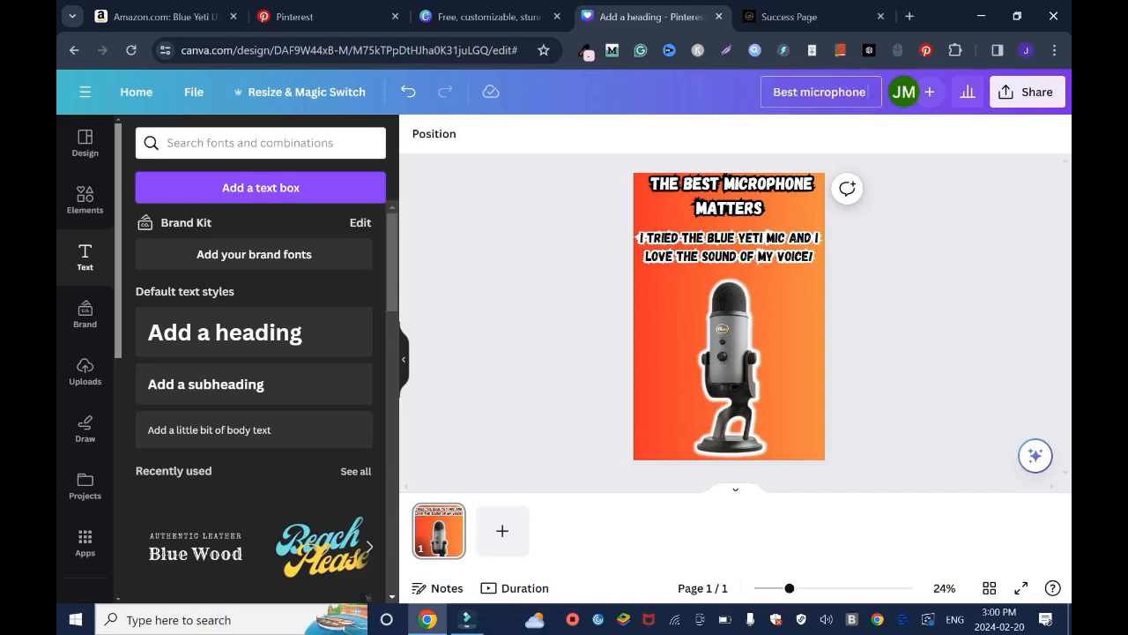
{"action": "type", "text": " for YouTub"}
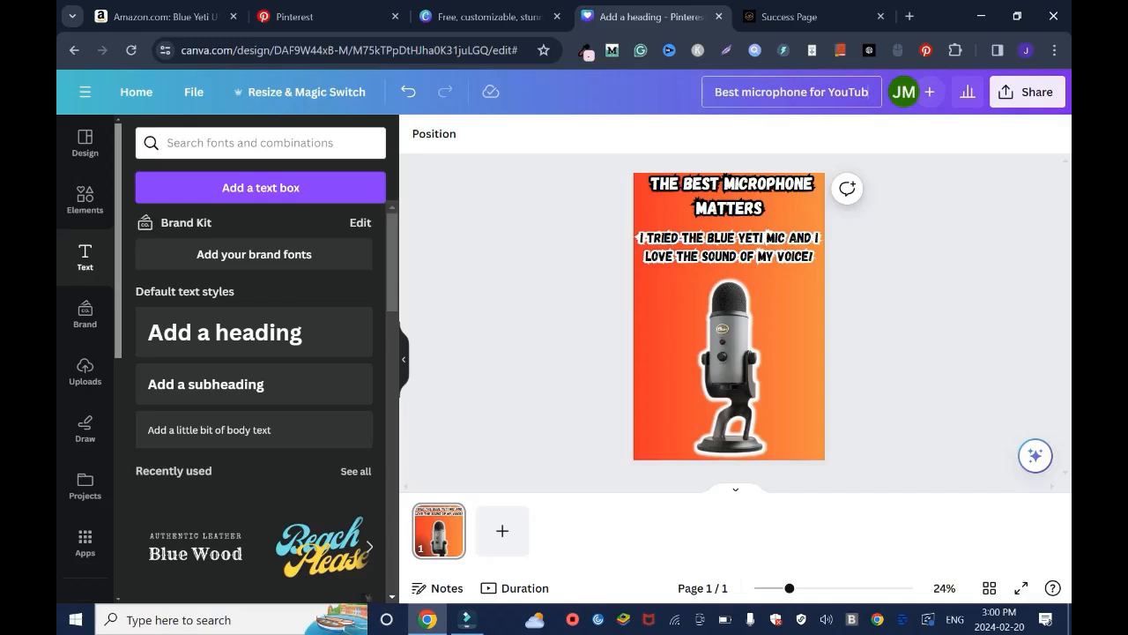
{"action": "type", "text": "e and Podcast - Blue Yeti USB"}
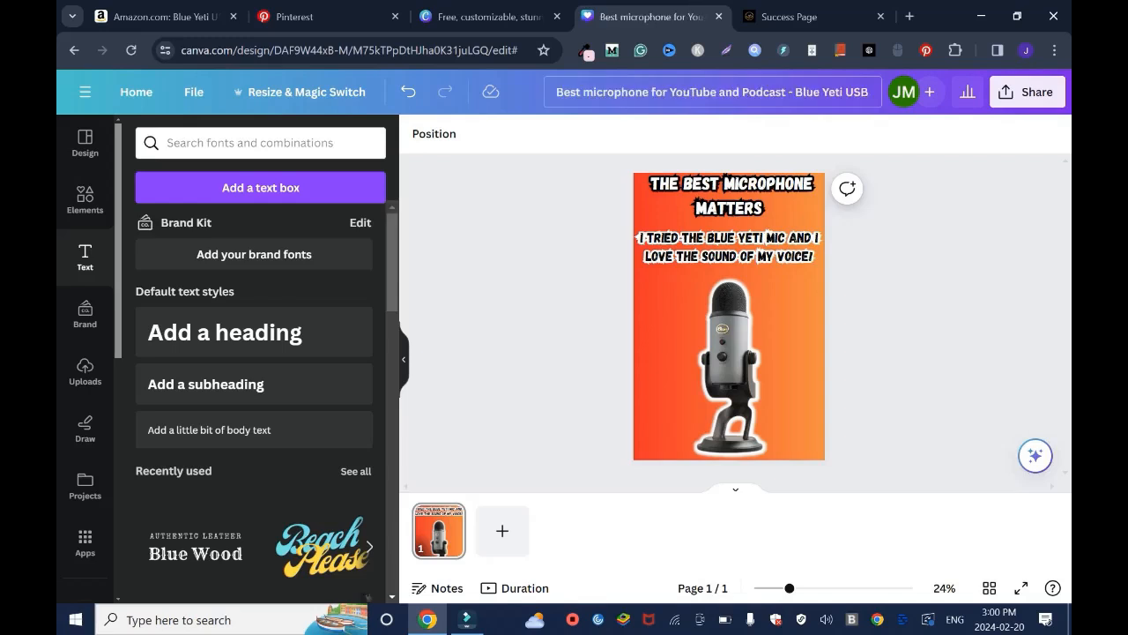
Step: Download the finished pin design as a PNG file
{"action": "left_click", "coordinate": [1027, 92]}
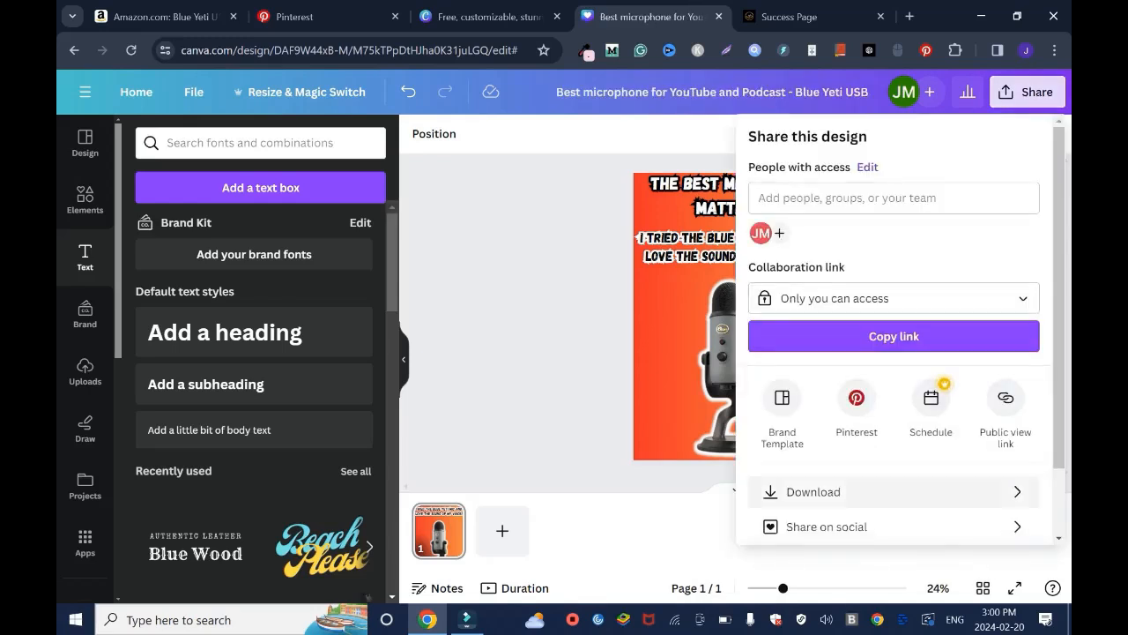
{"action": "left_click", "coordinate": [894, 491]}
{"action": "left_click", "coordinate": [899, 388]}
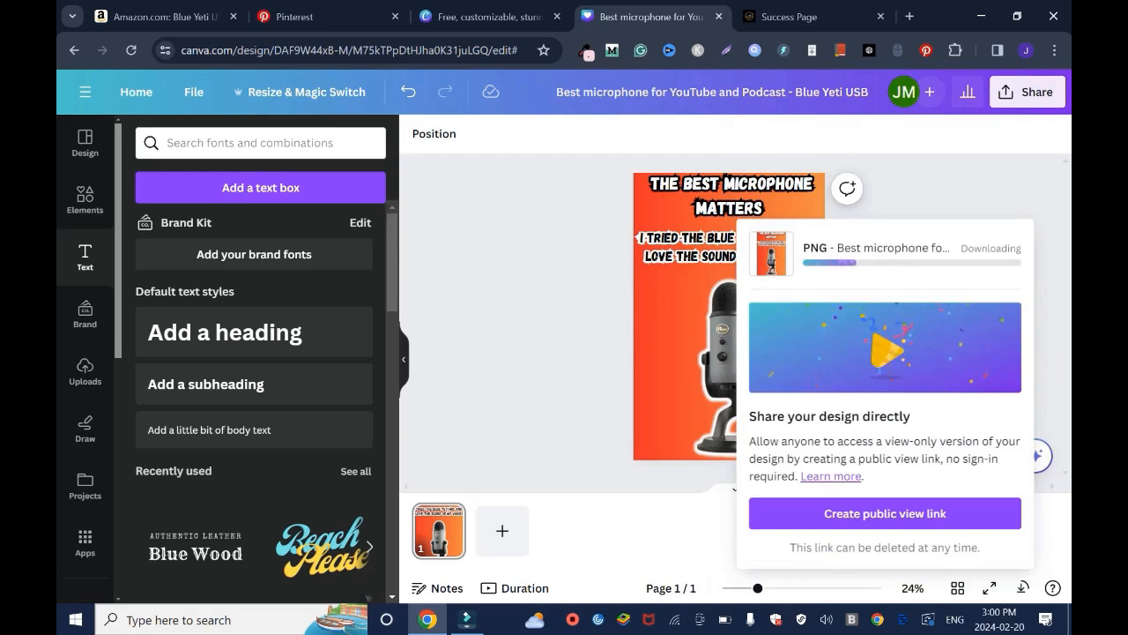
Step: Switch to Pinterest, start a new organic Pin and upload the downloaded "Best microphone for YouTube and Podcast" image
{"action": "left_click", "coordinate": [294, 15]}
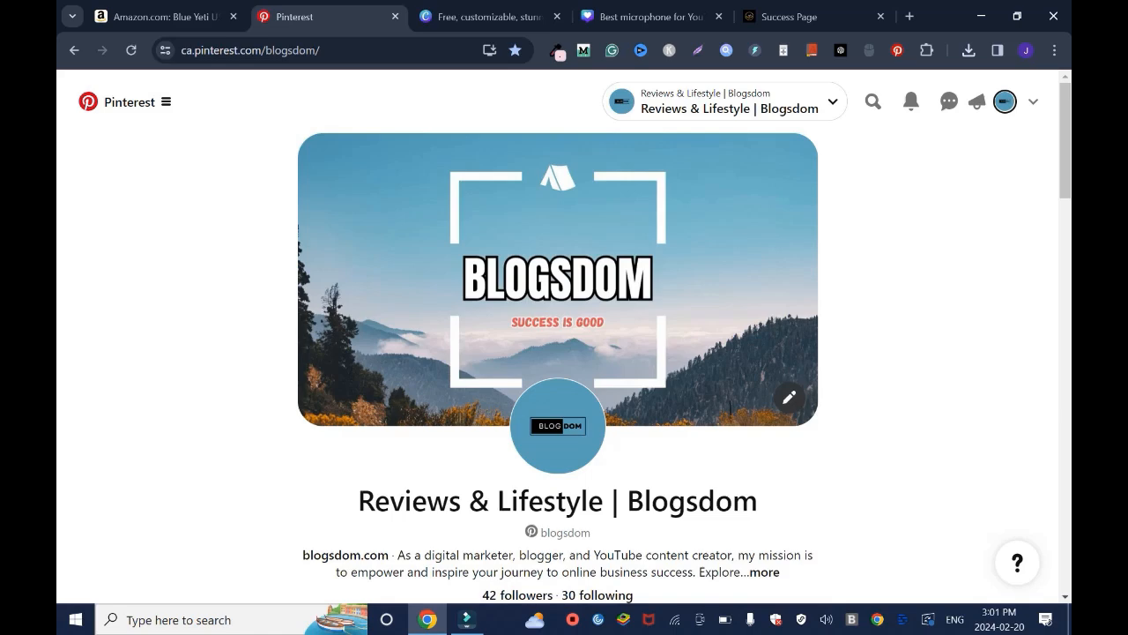
{"action": "left_click", "coordinate": [132, 101]}
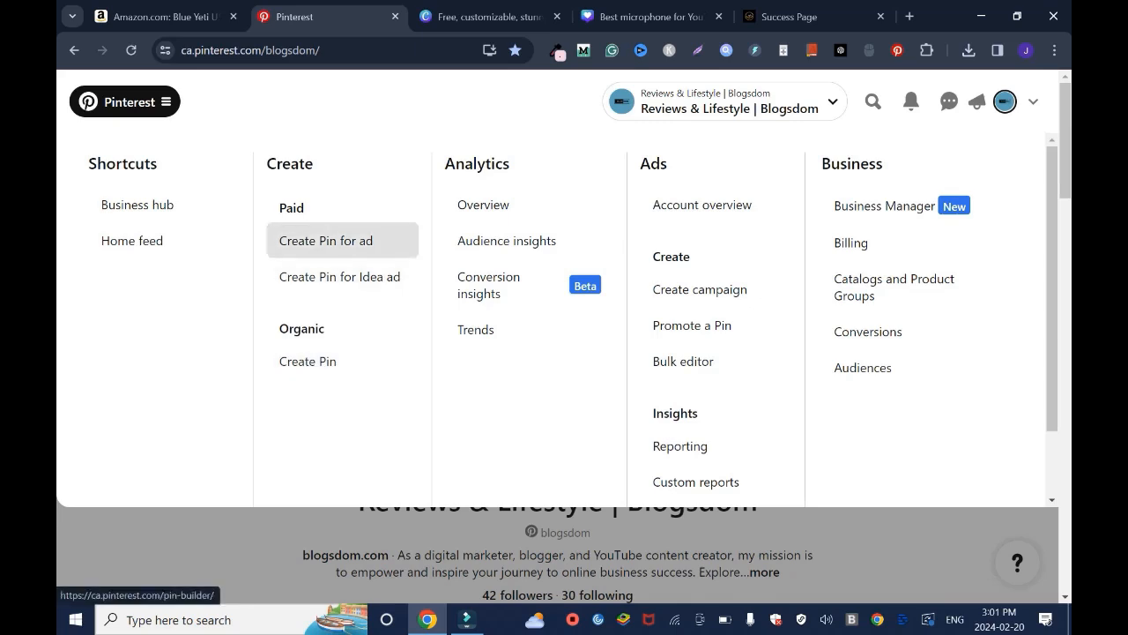
{"action": "left_click", "coordinate": [308, 361]}
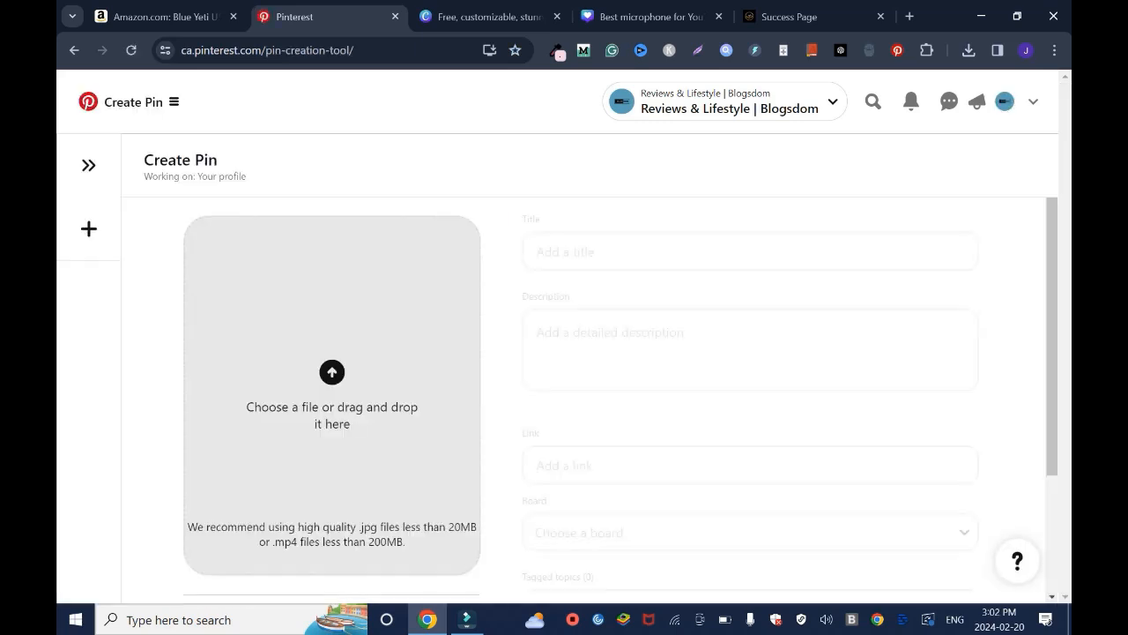
{"action": "left_click", "coordinate": [365, 357]}
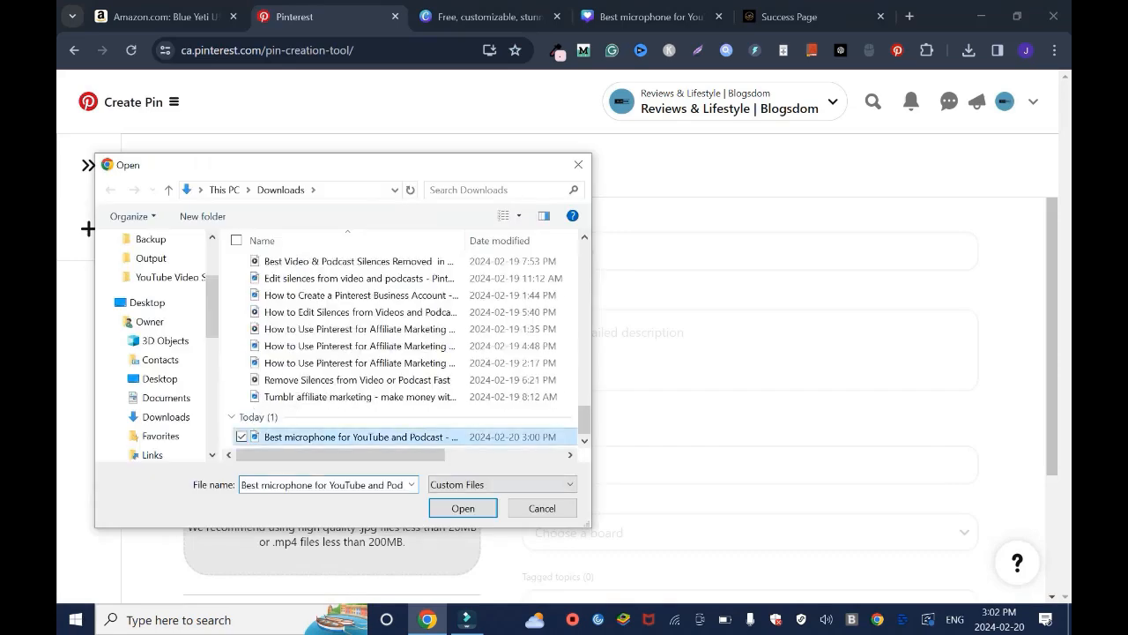
{"action": "double_click", "coordinate": [353, 436]}
Step: Give the Pin the title "Best microphone for YouTube and Podcast in 2024"
{"action": "scroll", "coordinate": [617, 397], "scroll_direction": "down", "scroll_amount": 1}
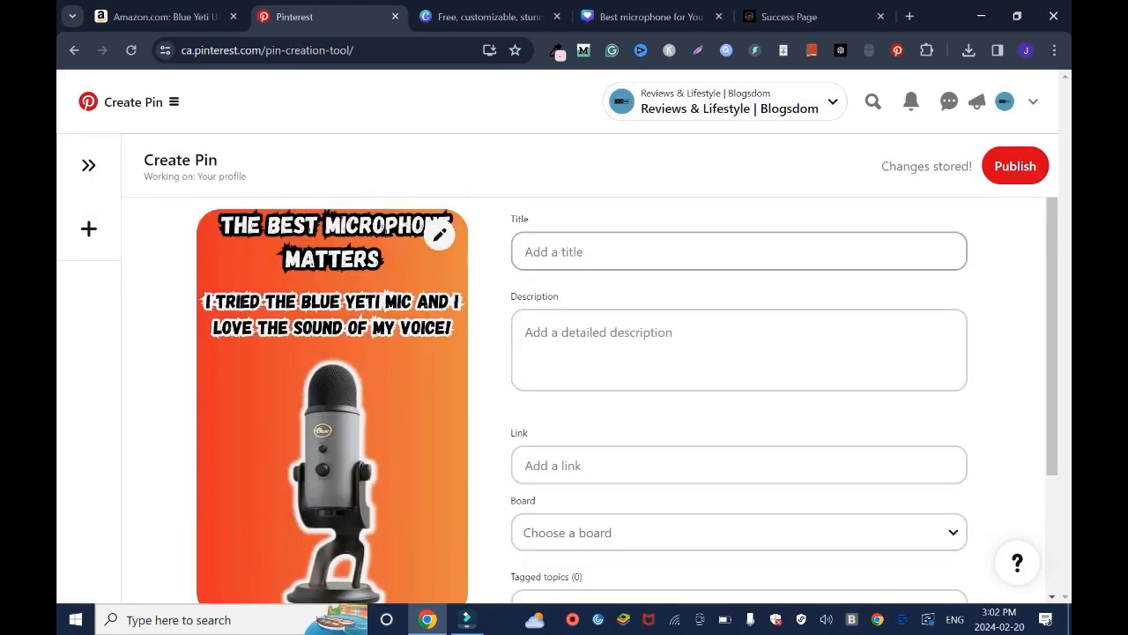
{"action": "type", "text": "Best microphone for YouTube and Podcast "}
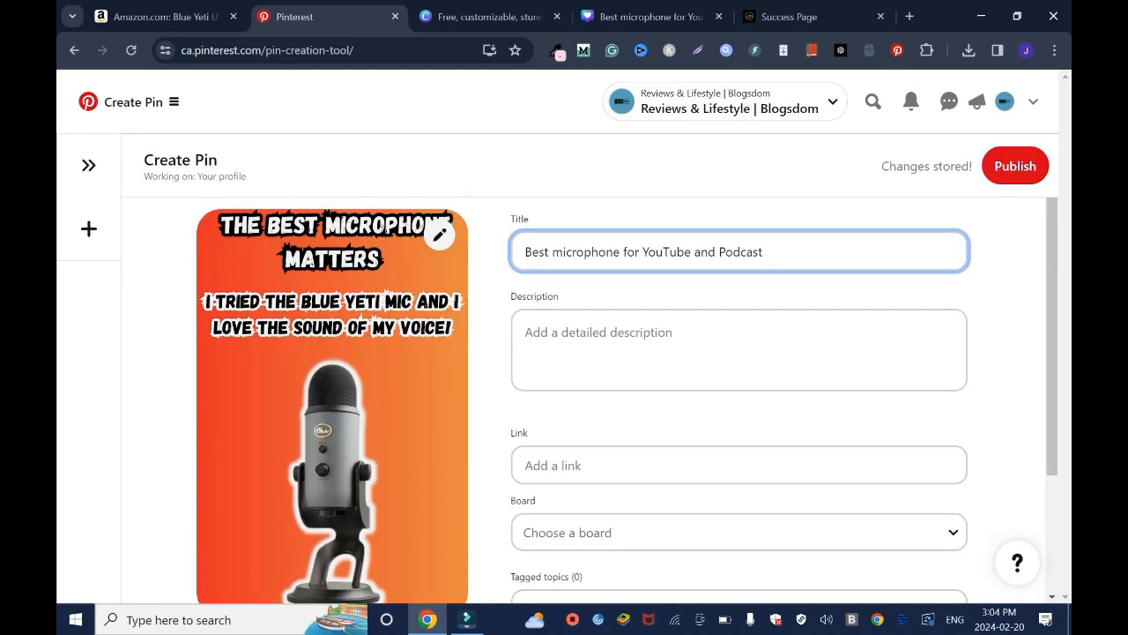
{"action": "type", "text": "IN 2023"}
{"action": "key", "text": "BackSpace"}
{"action": "type", "text": "4"}
{"action": "left_click", "coordinate": [779, 251]}
{"action": "key", "text": "BackSpace"}
{"action": "key", "text": "BackSpace"}
{"action": "type", "text": "in 2024"}
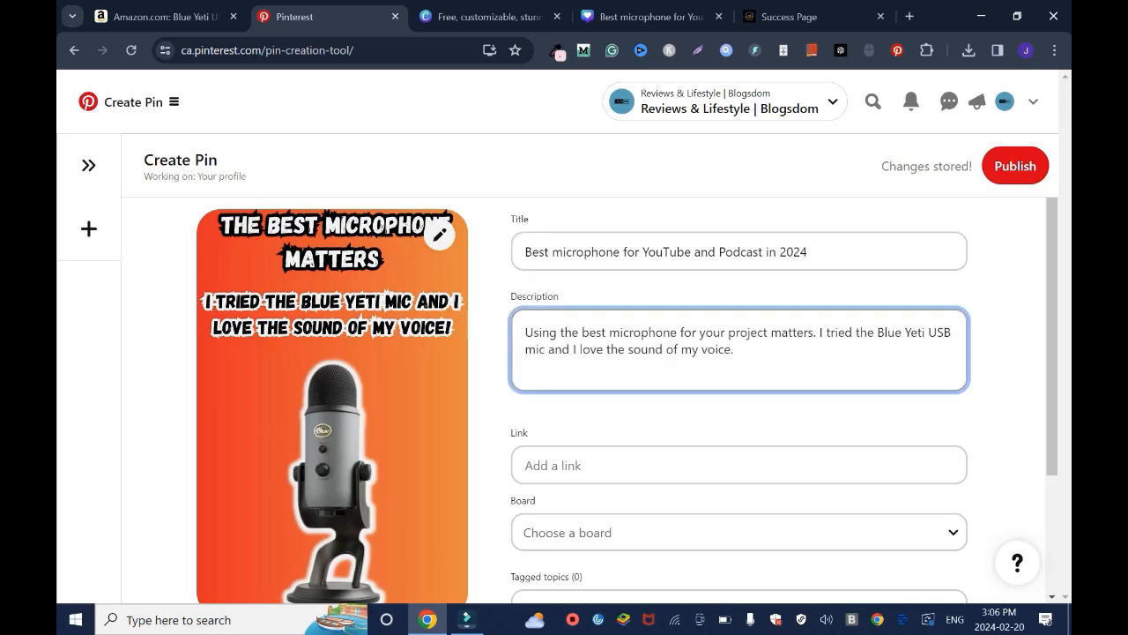
Step: Add a blank line and a separator line of six asterisks at the end of the Pin's description
{"action": "left_click_drag", "start_coordinate": [581, 333], "coordinate": [677, 332]}
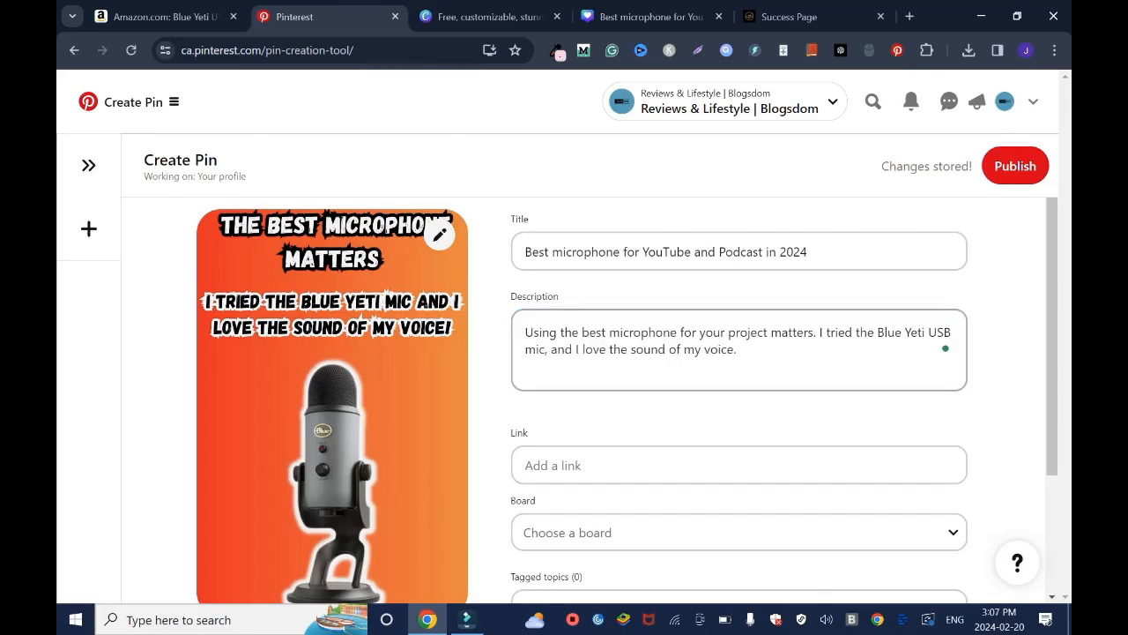
{"action": "left_click", "coordinate": [739, 350]}
{"action": "key", "text": "Return"}
{"action": "key", "text": "Return"}
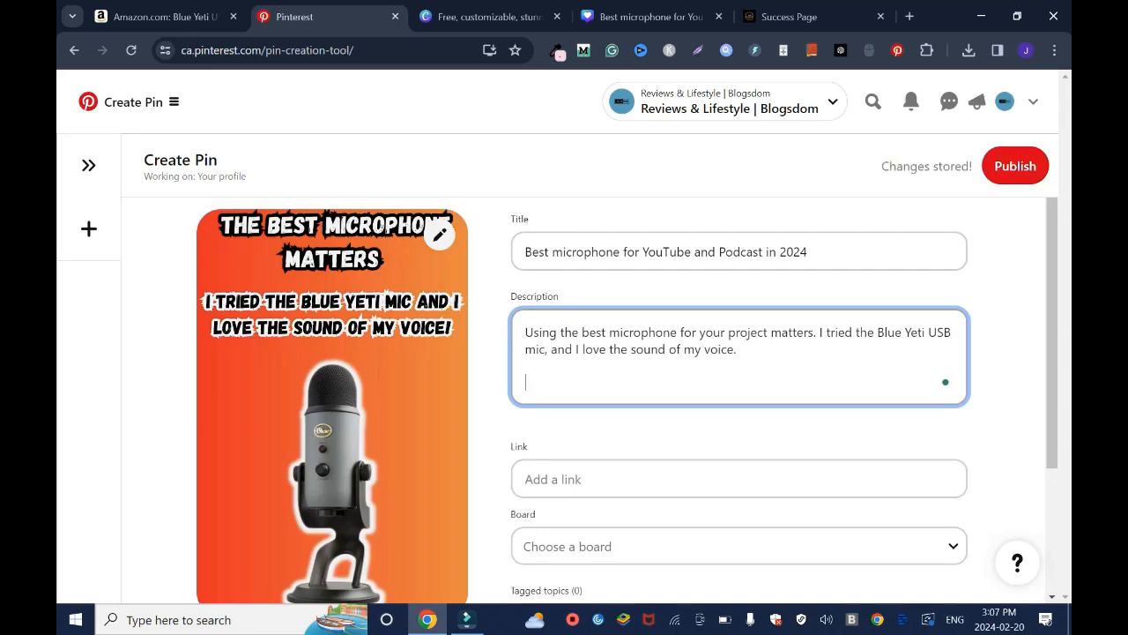
{"action": "type", "text": "******"}
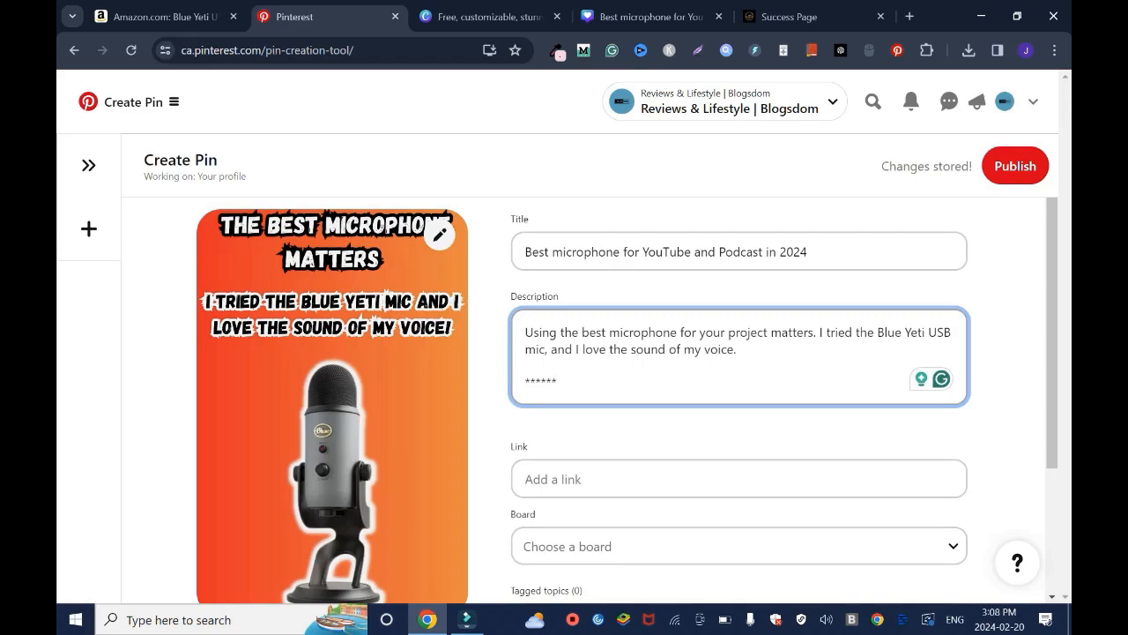
Step: Copy the Affiliate Disclosures section from the Success Page website and paste it below the asterisks in the Pinterest Pin's description
{"action": "left_click", "coordinate": [789, 17]}
{"action": "left_click_drag", "start_coordinate": [1065, 132], "coordinate": [1066, 525]}
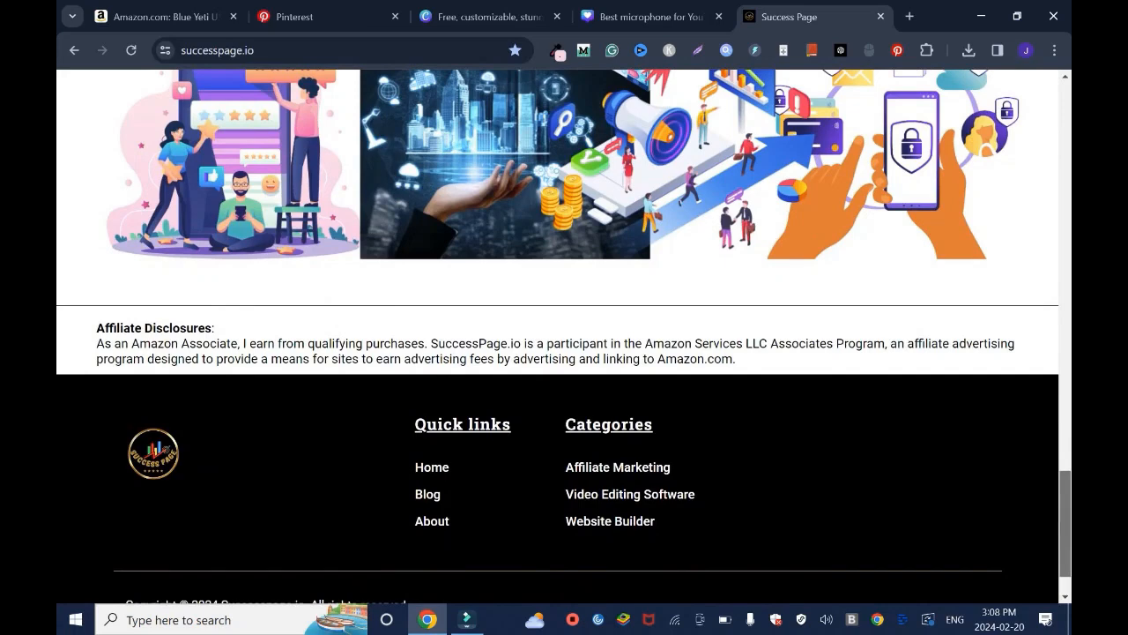
{"action": "left_click_drag", "start_coordinate": [96, 327], "coordinate": [736, 359]}
{"action": "key", "text": "ctrl+c"}
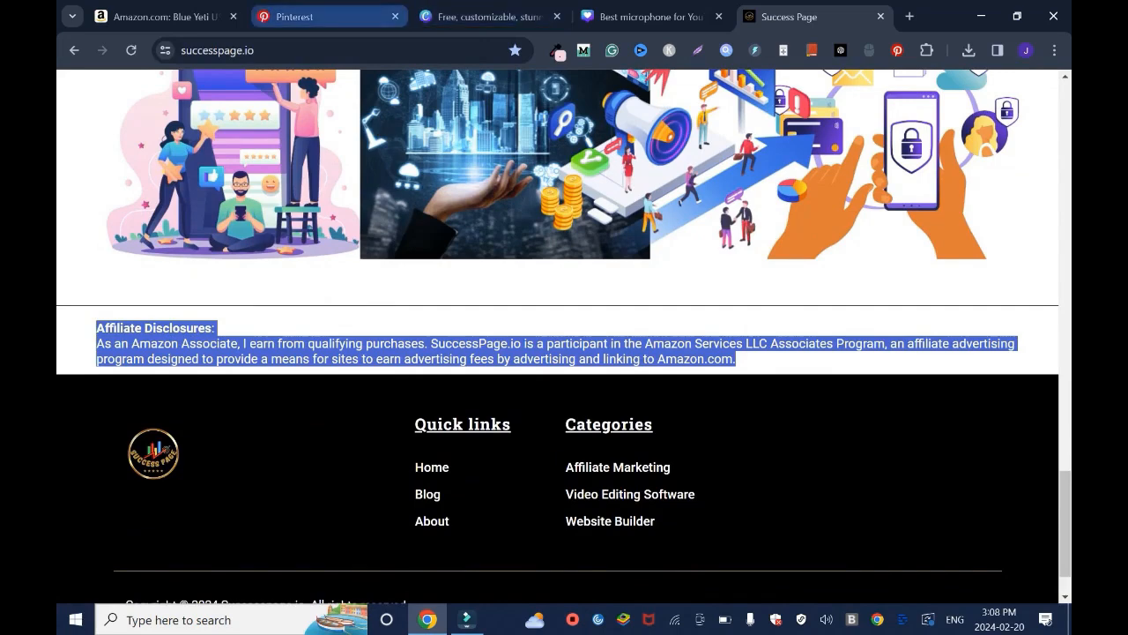
{"action": "left_click", "coordinate": [295, 16]}
{"action": "key", "text": "Return"}
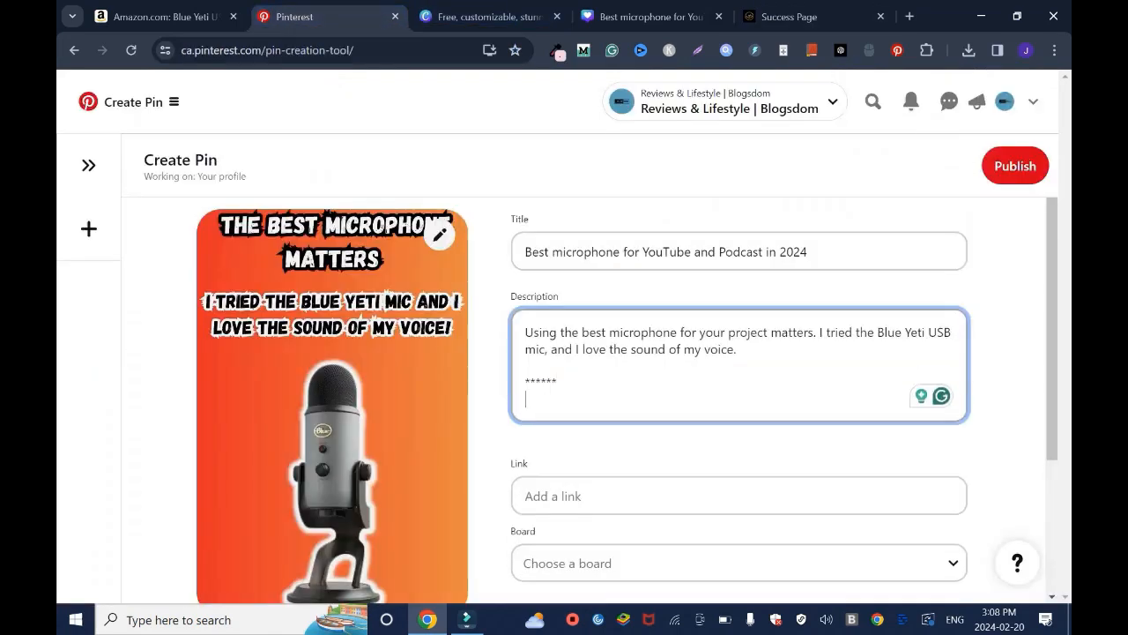
{"action": "key", "text": "ctrl+v"}
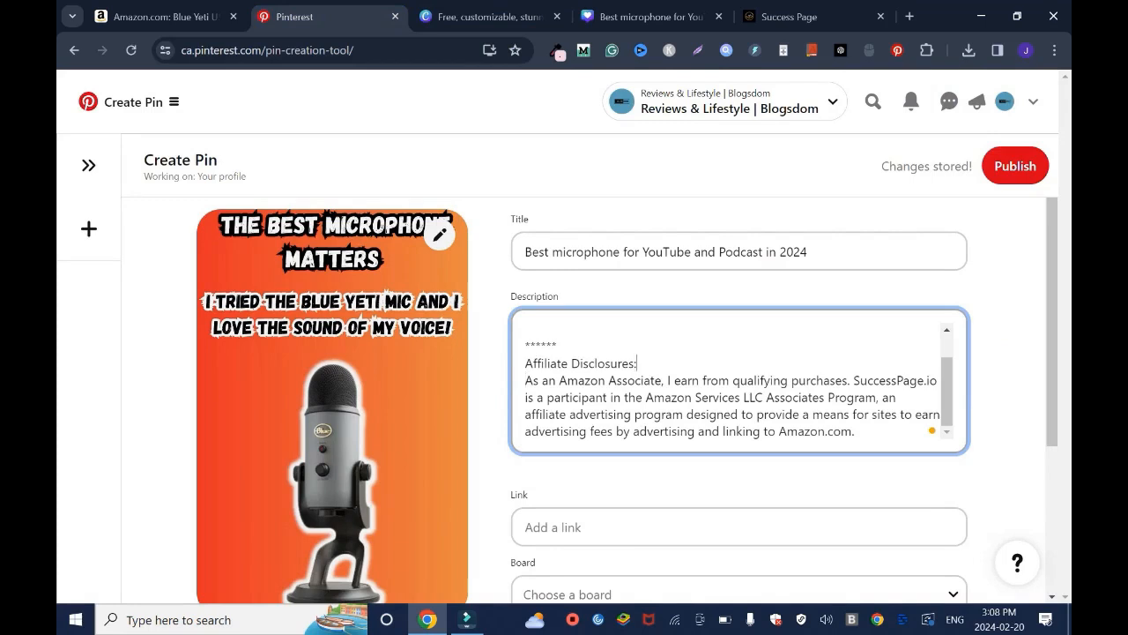
Step: Replace "SuccessPage.io" with "Blogsdom" in the affiliate disclosure of the Pin's description
{"action": "left_click_drag", "start_coordinate": [637, 363], "coordinate": [526, 365]}
{"action": "left_click", "coordinate": [527, 364]}
{"action": "left_click_drag", "start_coordinate": [853, 380], "coordinate": [938, 380]}
{"action": "type", "text": "Blogsdom"}
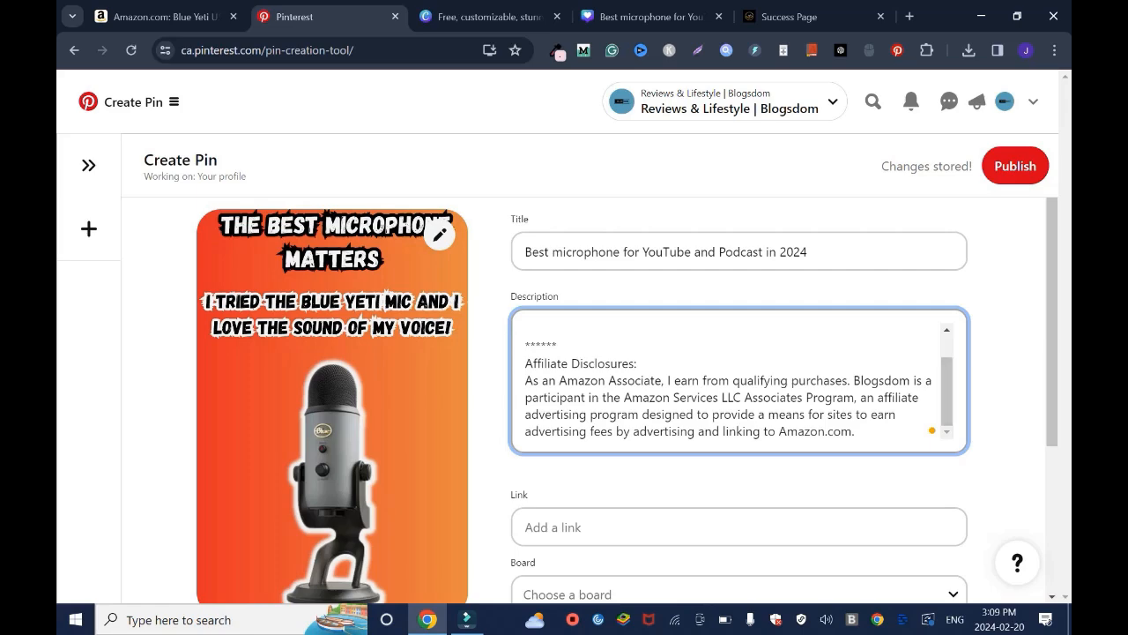
Step: Get the short affiliate text link for the Blue Yeti microphone from Amazon SiteStripe and paste it as the Pinterest Pin's link
{"action": "key", "text": "ctrl+shift+Tab"}
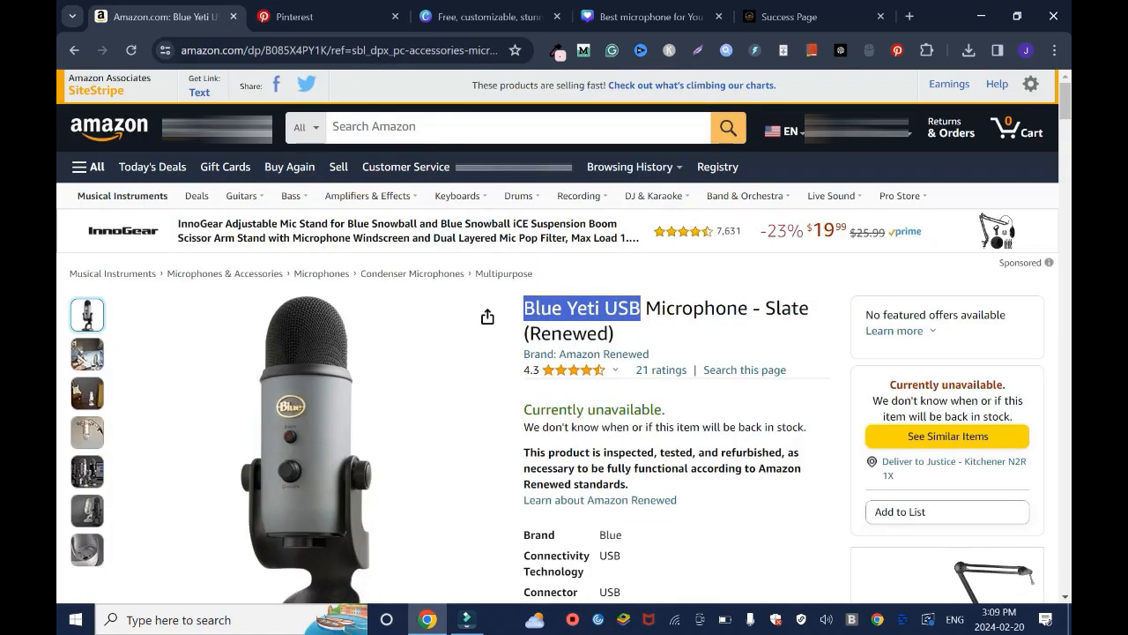
{"action": "left_click", "coordinate": [199, 92]}
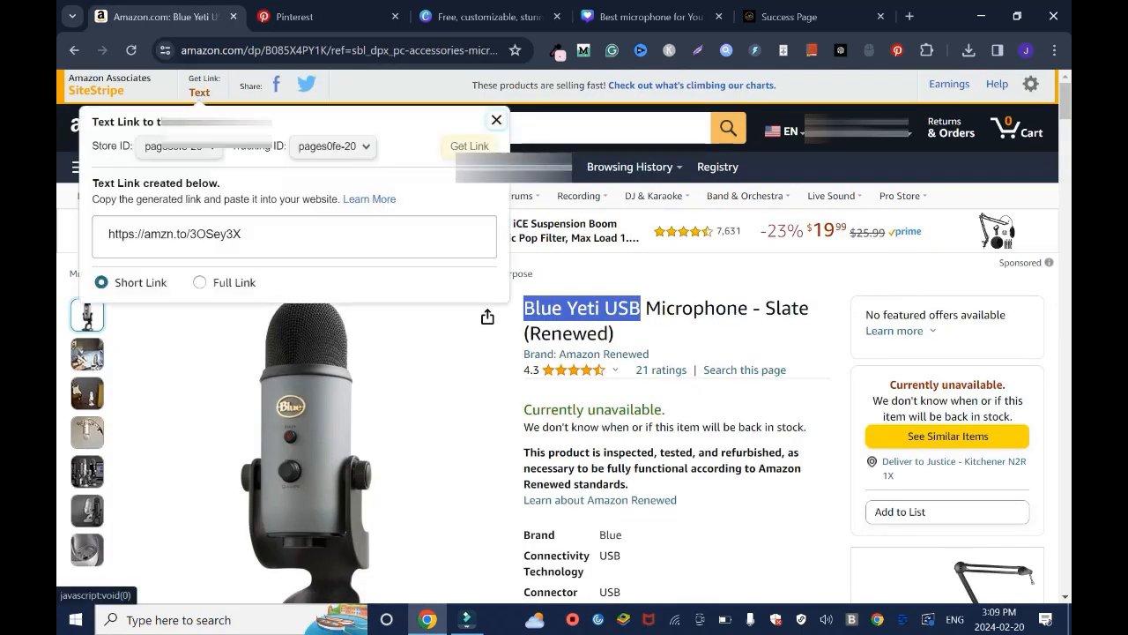
{"action": "right_click", "coordinate": [226, 238]}
{"action": "left_click", "coordinate": [265, 252]}
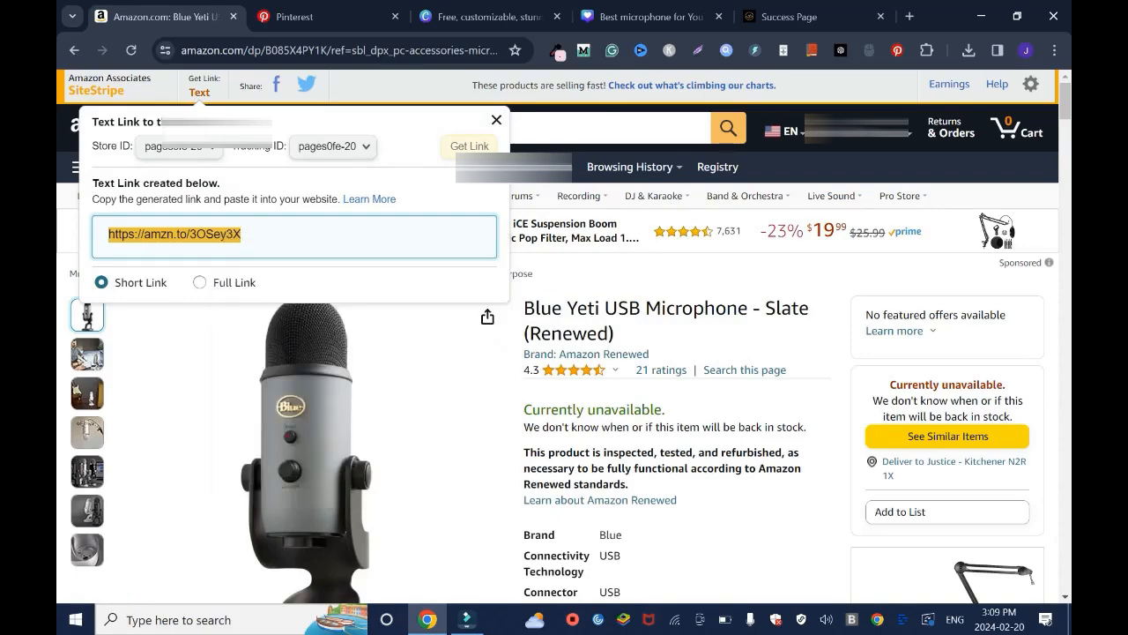
{"action": "left_click", "coordinate": [294, 15]}
{"action": "left_click", "coordinate": [738, 526]}
{"action": "type", "text": "https://amzn.to/3OSey3X"}
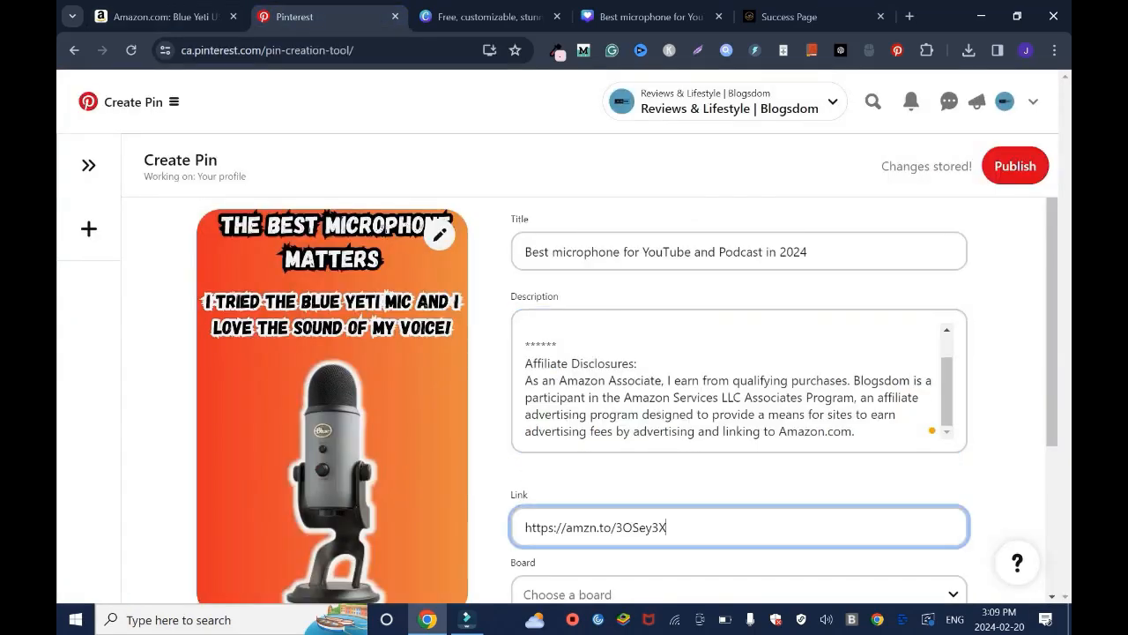
{"action": "scroll", "coordinate": [739, 414], "scroll_direction": "down", "scroll_amount": 1}
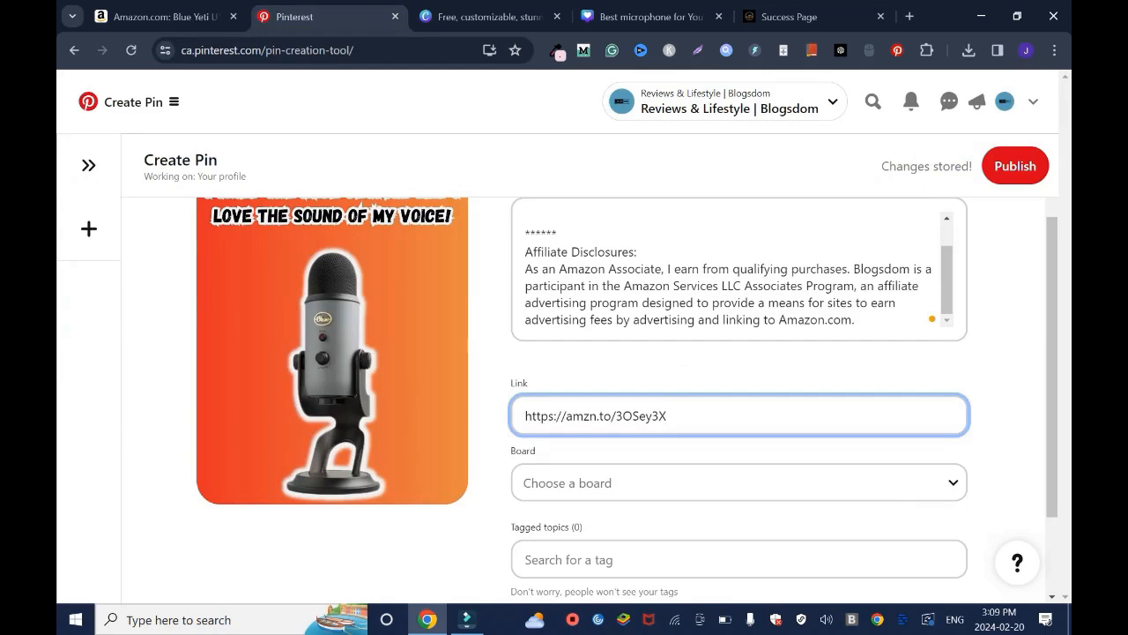
{"action": "left_click", "coordinate": [789, 16]}
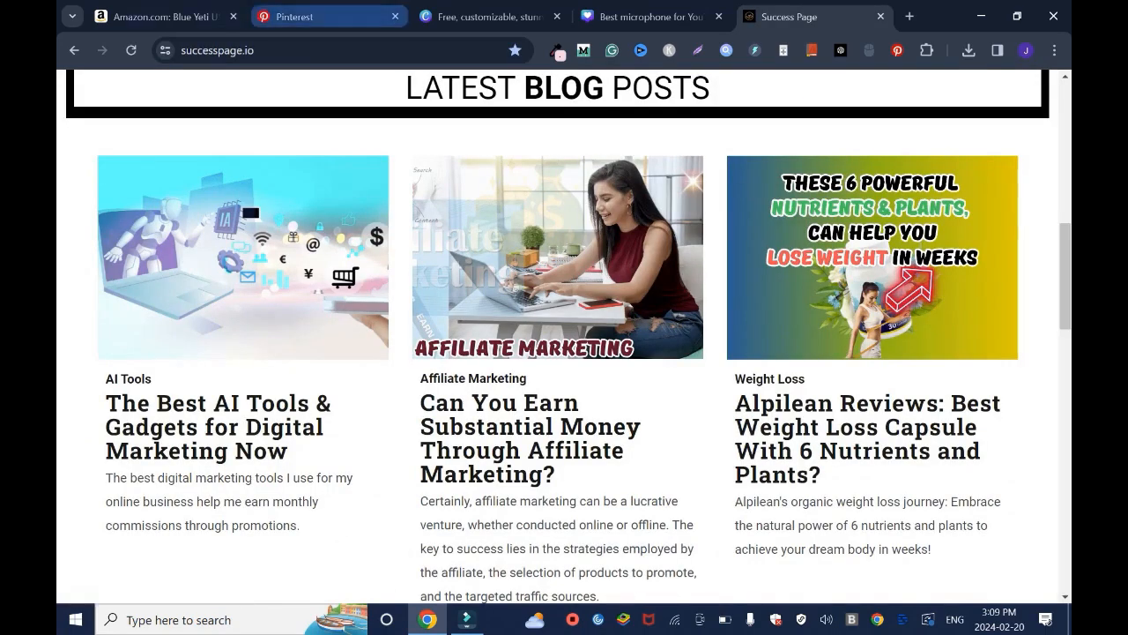
{"action": "left_click", "coordinate": [300, 17]}
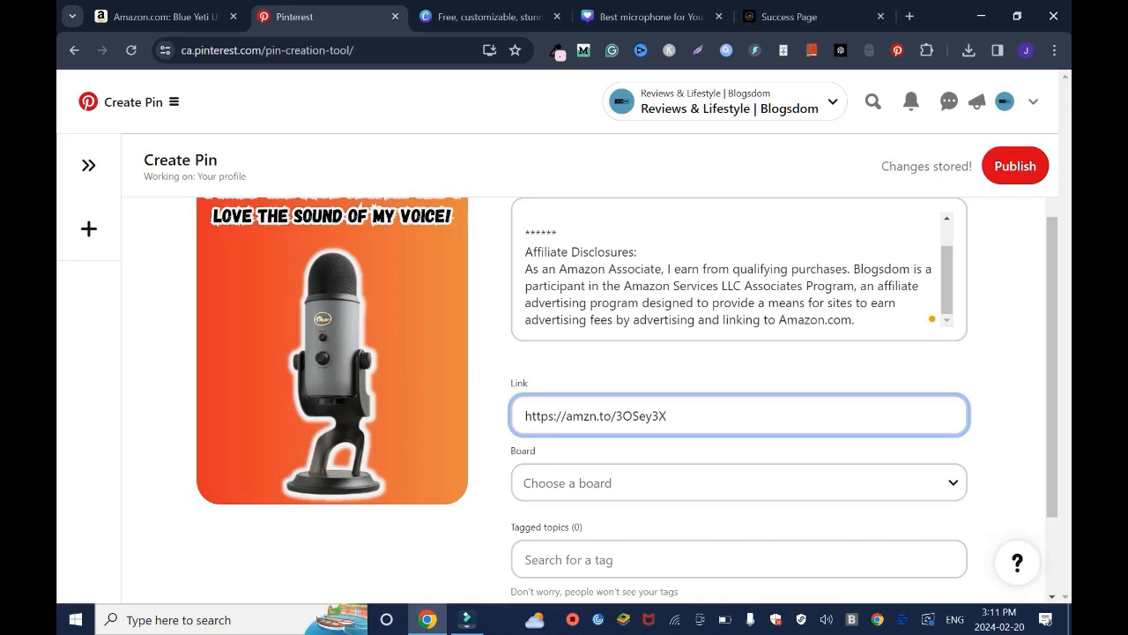
Step: Create a new non-secret board named "AI & Tech" for the Pin
{"action": "left_click", "coordinate": [739, 483]}
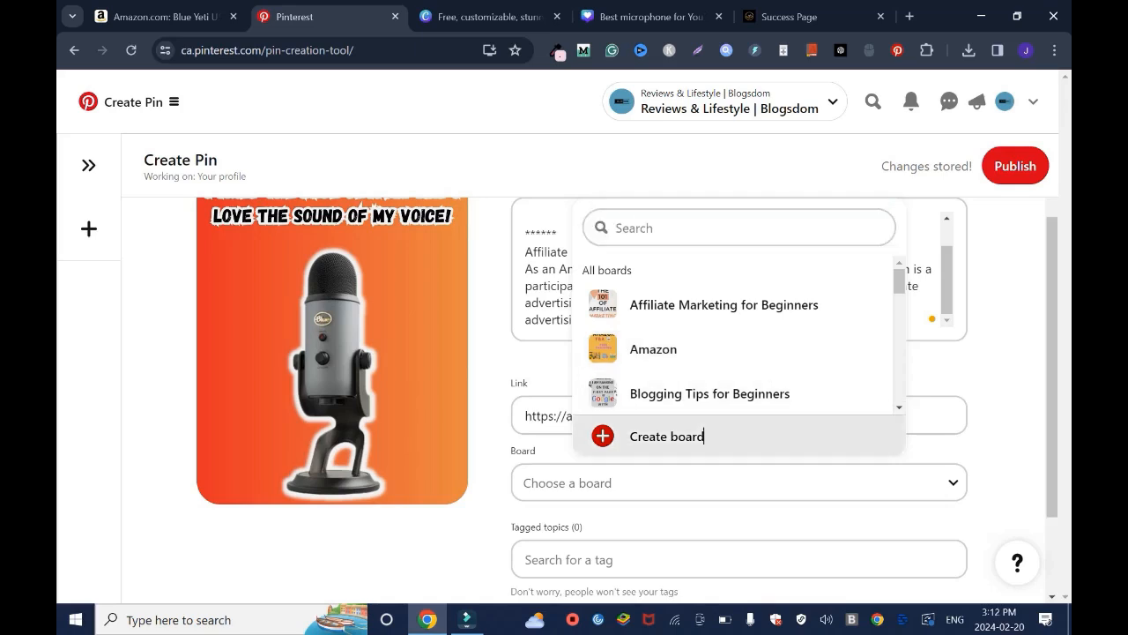
{"action": "left_click", "coordinate": [667, 435]}
{"action": "type", "text": "AI & Tech"}
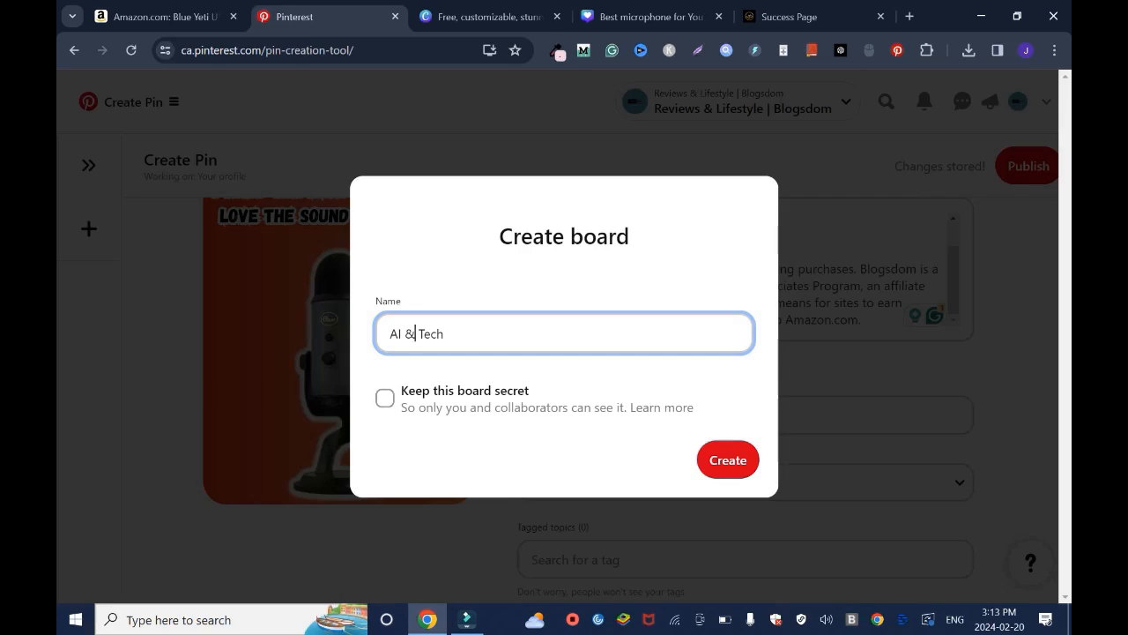
{"action": "key", "text": "Return"}
Step: Enter "BestMicrophone, BlueYetiUSB, Microphone" as the Pin's tagged topics
{"action": "scroll", "coordinate": [626, 378], "scroll_direction": "down", "scroll_amount": 1}
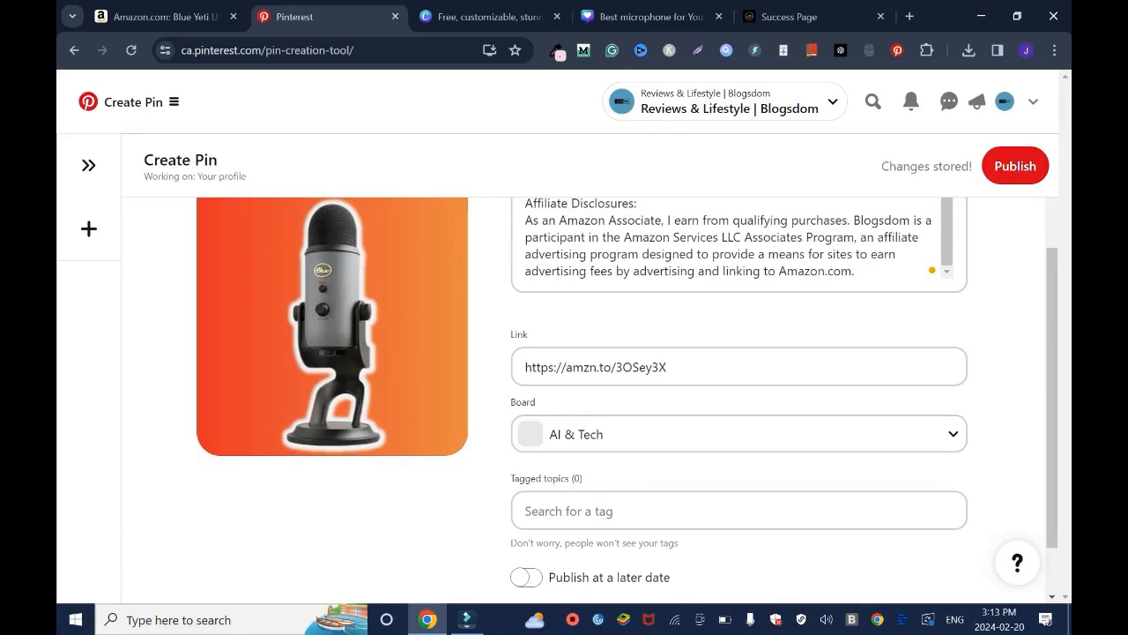
{"action": "left_click", "coordinate": [568, 510]}
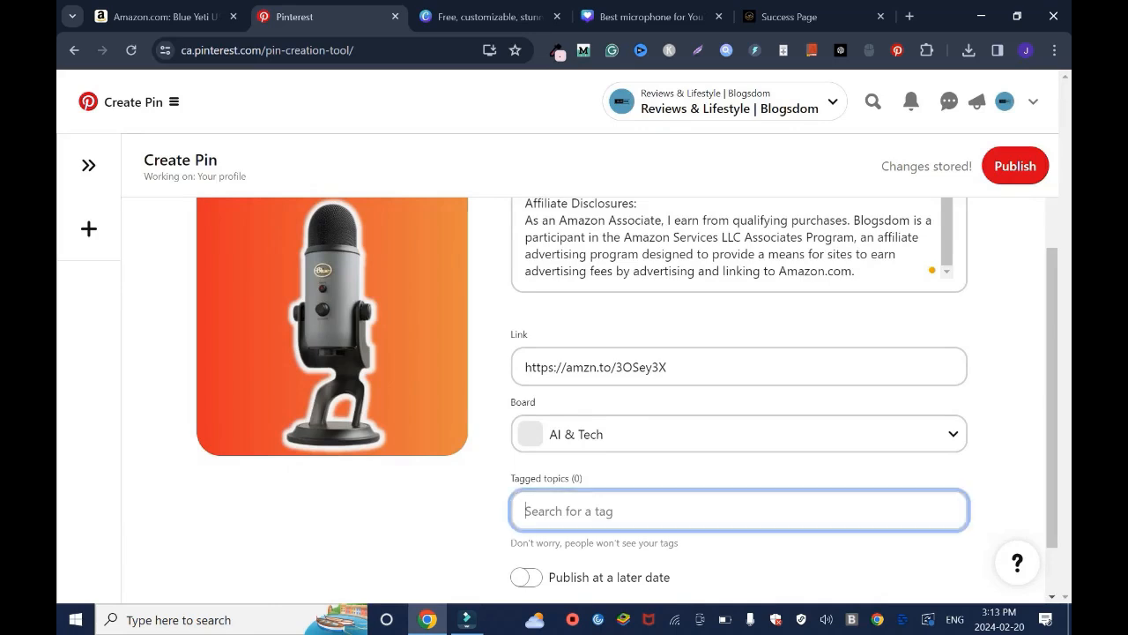
{"action": "type", "text": "best"}
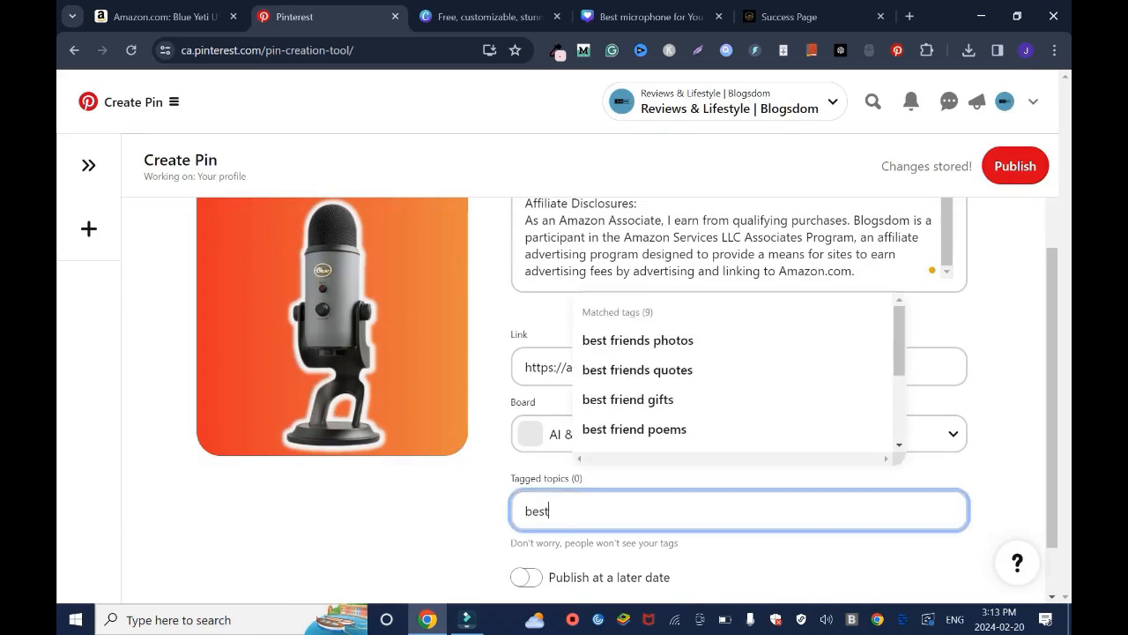
{"action": "type", "text": "microphone"}
{"action": "left_click", "coordinate": [532, 510]}
{"action": "key", "text": "BackSpace"}
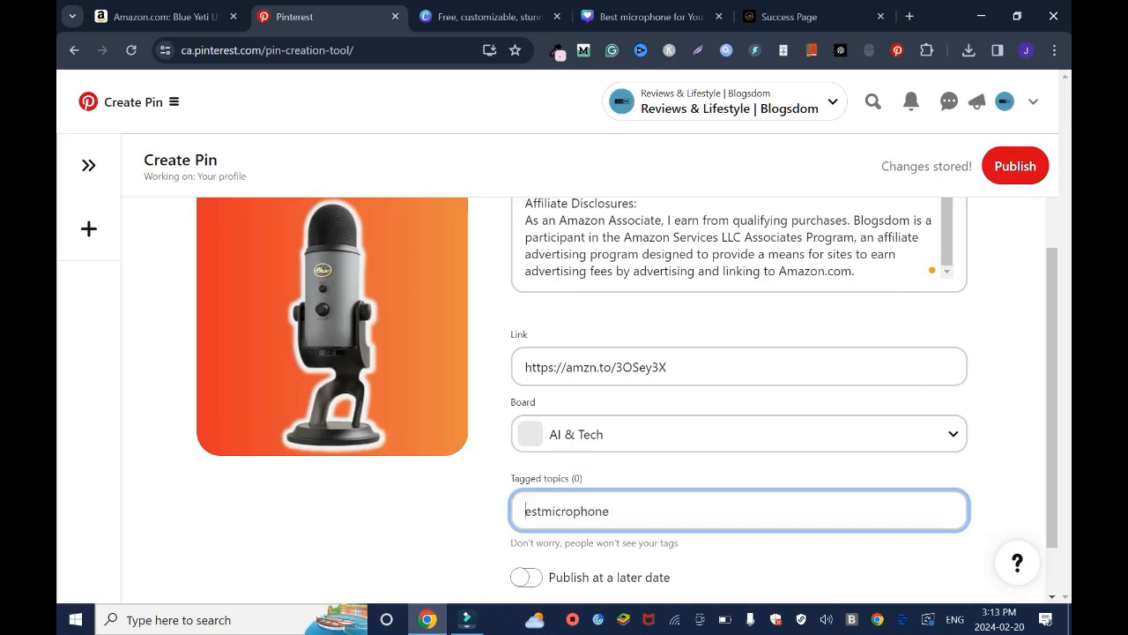
{"action": "type", "text": "B"}
{"action": "left_click", "coordinate": [560, 511]}
{"action": "key", "text": "BackSpace"}
{"action": "type", "text": "M"}
{"action": "left_click", "coordinate": [617, 510]}
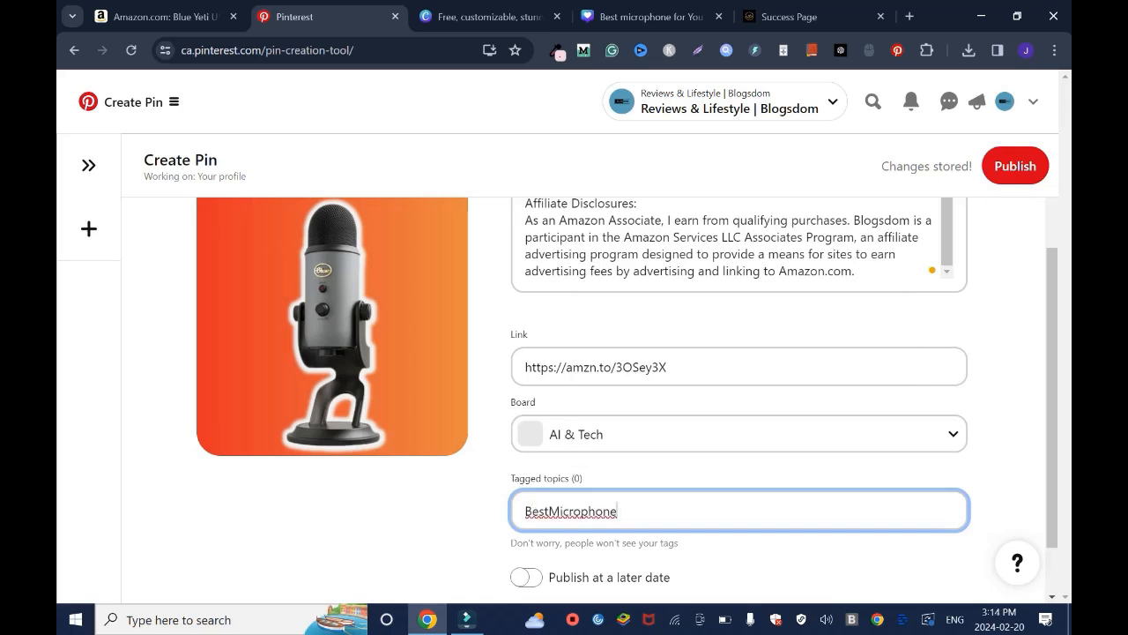
{"action": "type", "text": ", BlueYetiUSB, "}
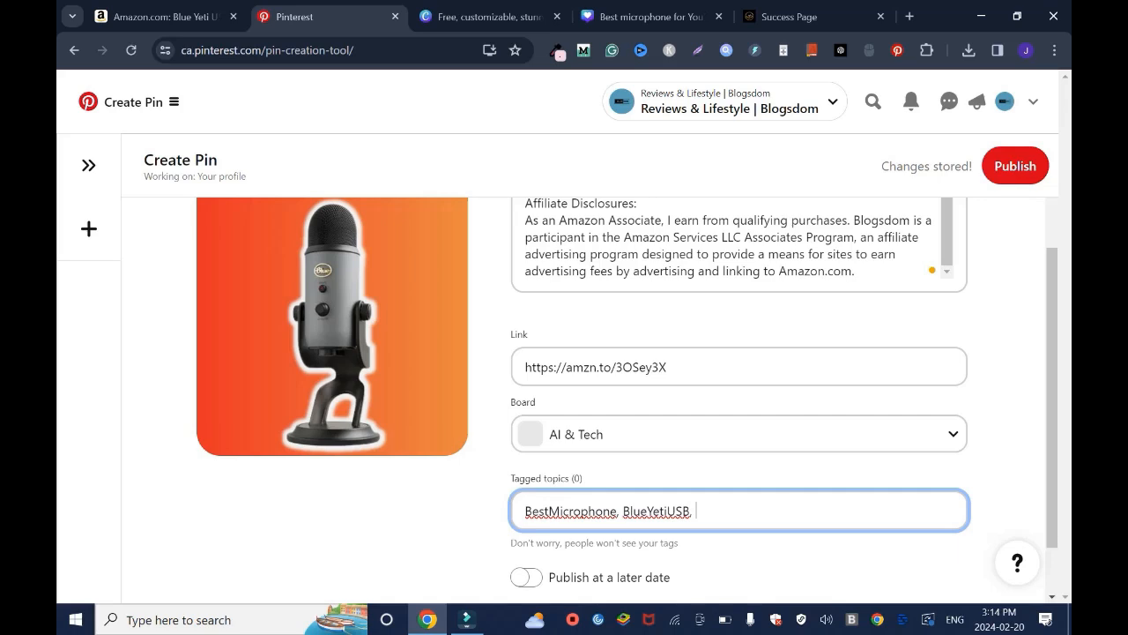
{"action": "type", "text": "Microphone"}
{"action": "scroll", "coordinate": [564, 370], "scroll_direction": "down", "scroll_amount": 1}
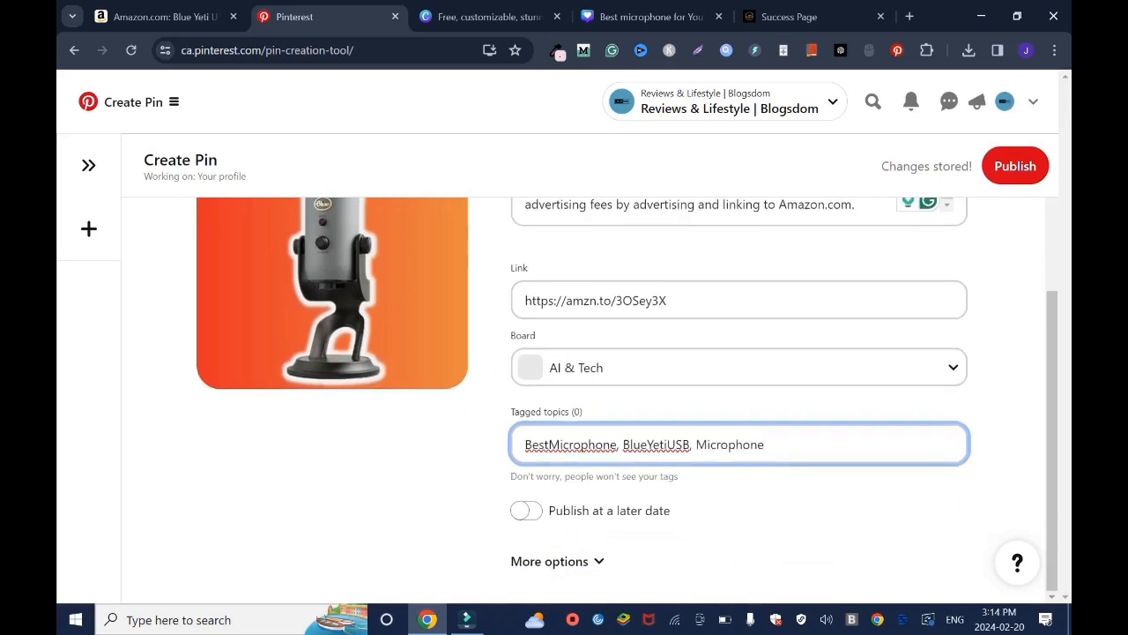
{"action": "left_click", "coordinate": [526, 511]}
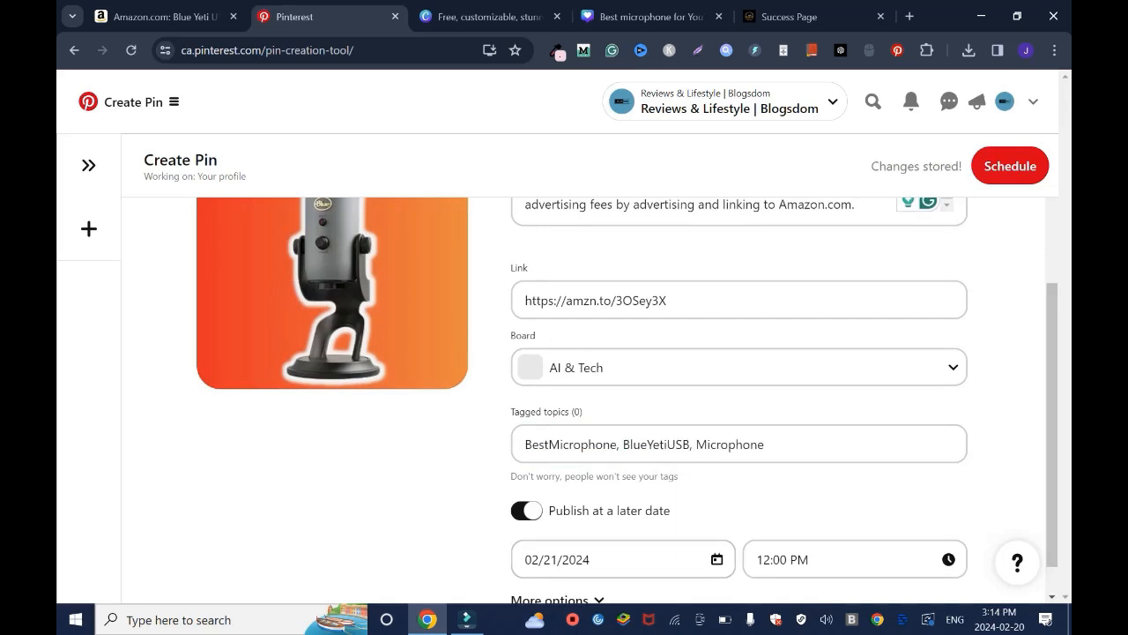
{"action": "left_click", "coordinate": [526, 510]}
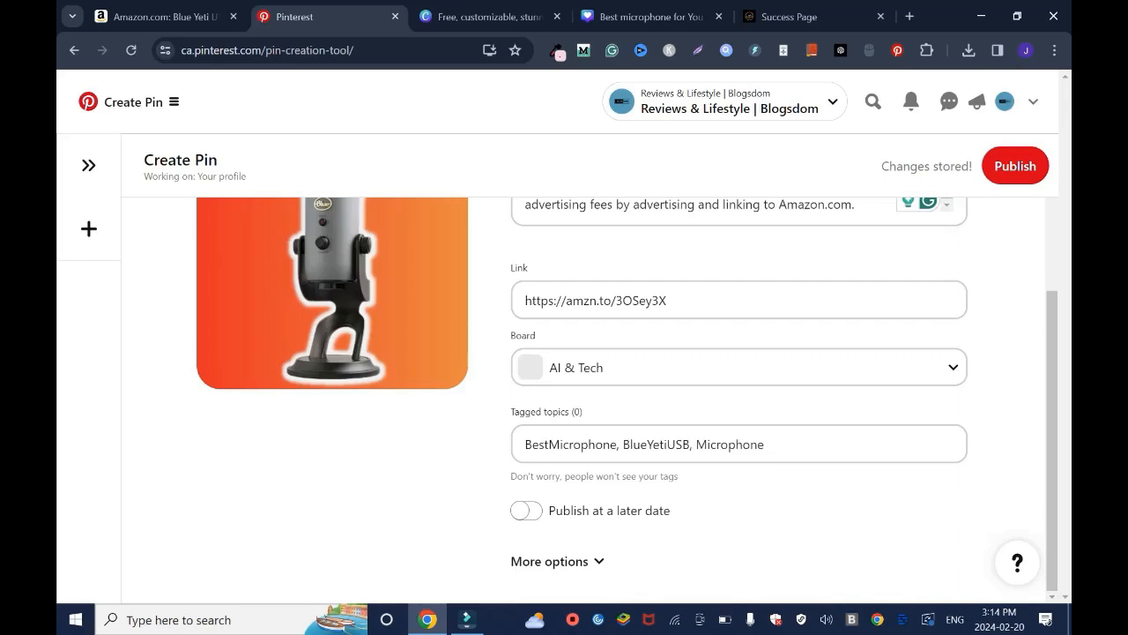
Step: Publish the Pin immediately, then open the published Pin and review its description
{"action": "scroll", "coordinate": [564, 397], "scroll_direction": "up", "scroll_amount": 2}
{"action": "left_click", "coordinate": [1015, 165]}
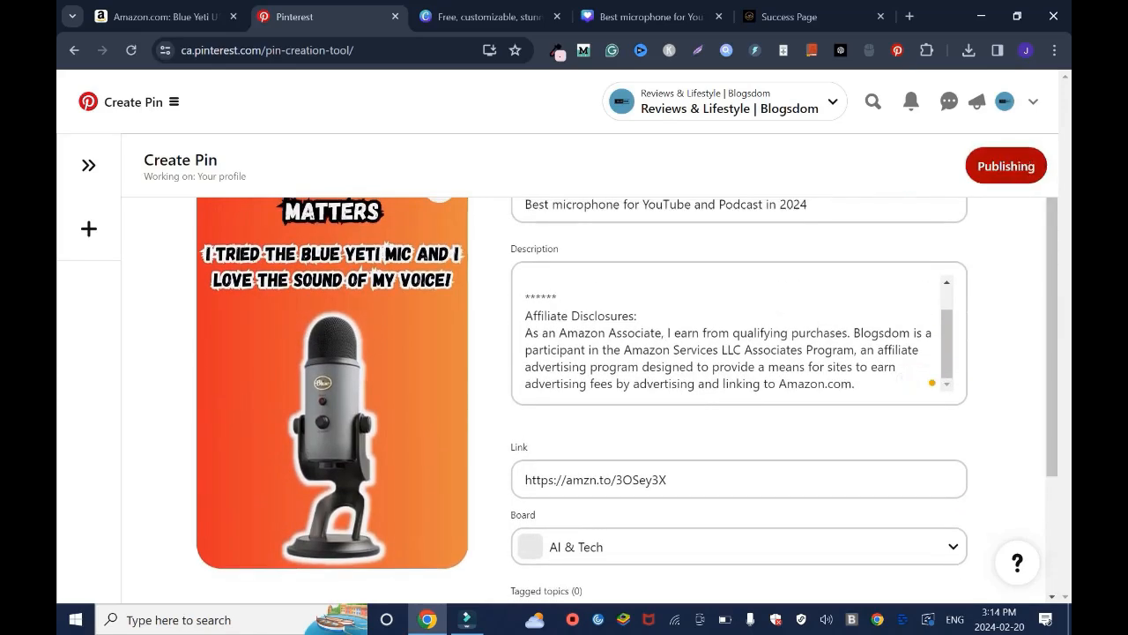
{"action": "left_click", "coordinate": [663, 571]}
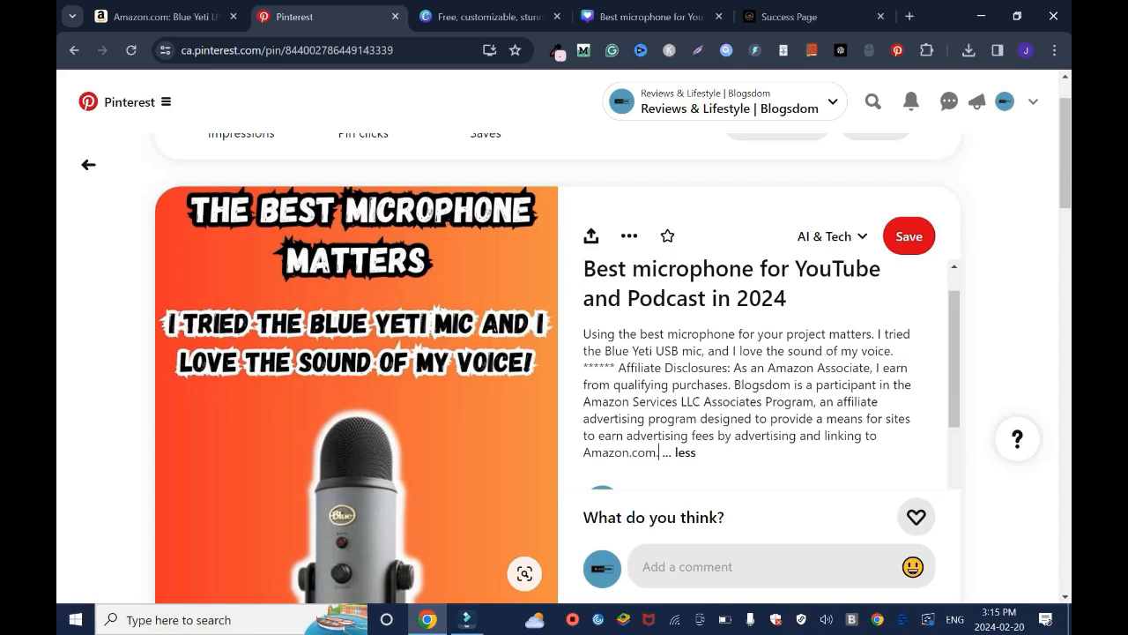
{"action": "scroll", "coordinate": [660, 485], "scroll_direction": "down", "scroll_amount": 3}
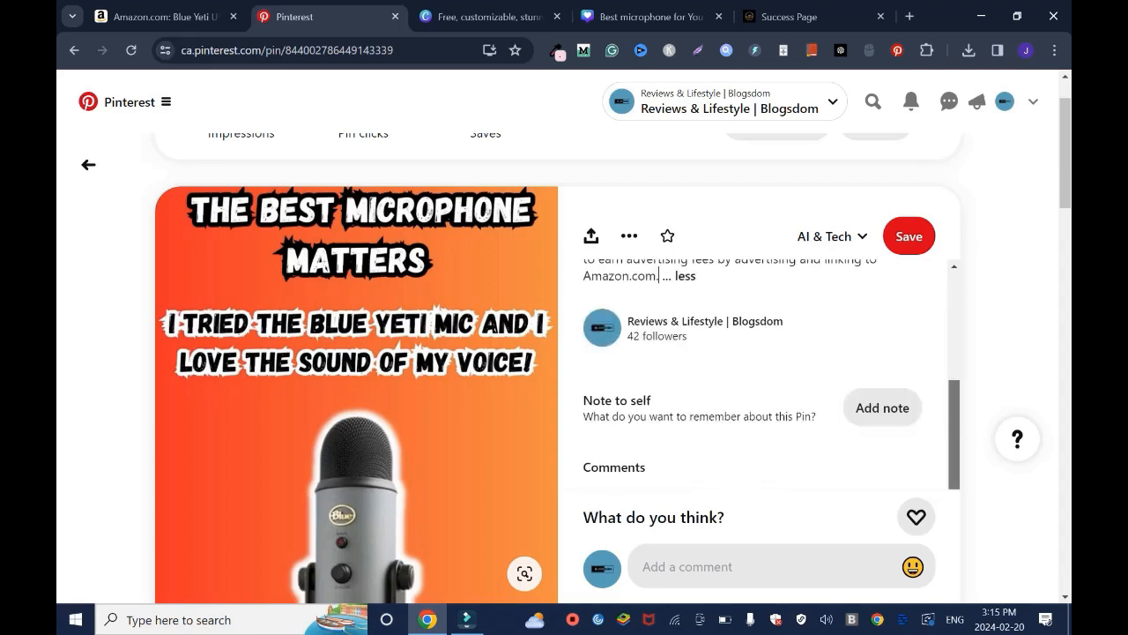
{"action": "scroll", "coordinate": [659, 485], "scroll_direction": "up", "scroll_amount": 5}
Step: Edit the published Pin to add an extra line break before the asterisks in its description, and save it
{"action": "left_click", "coordinate": [629, 235]}
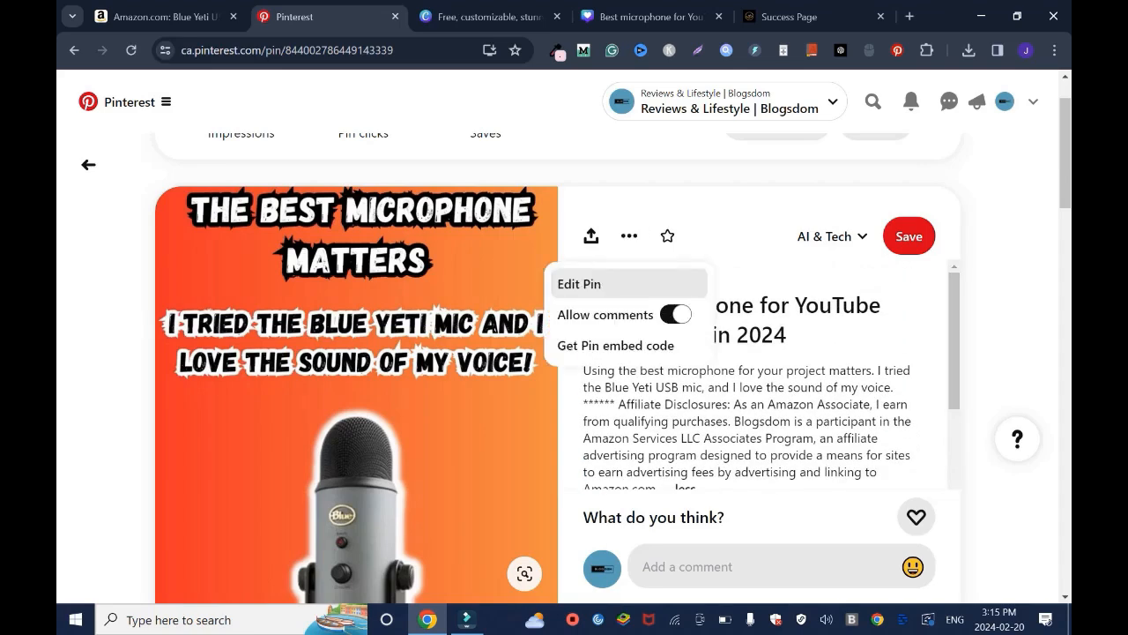
{"action": "left_click", "coordinate": [609, 284]}
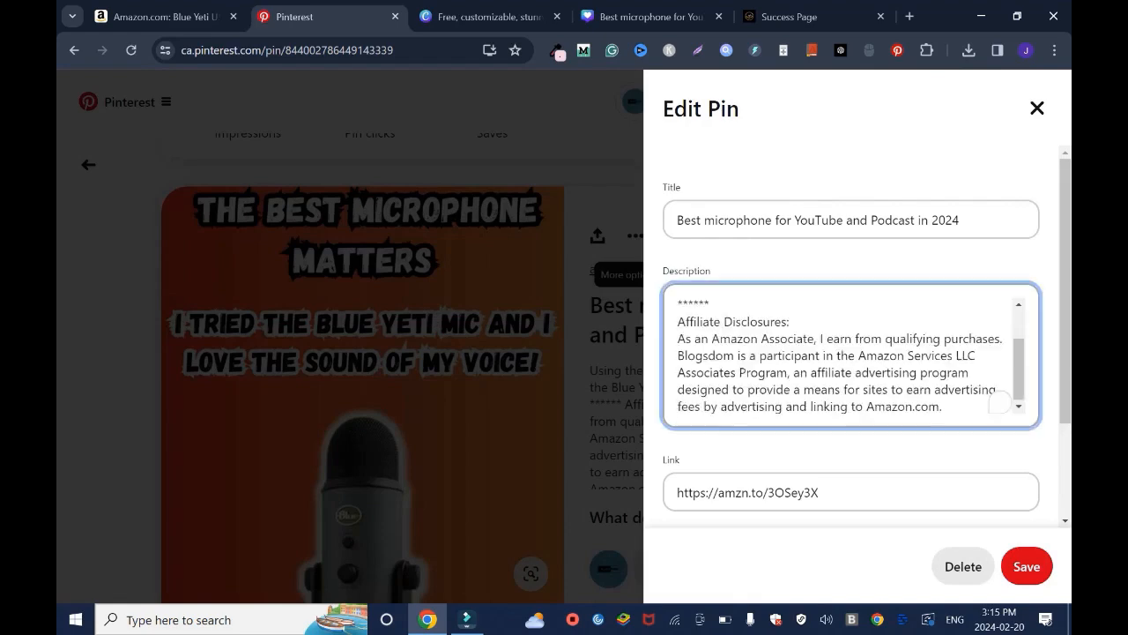
{"action": "left_click", "coordinate": [687, 305]}
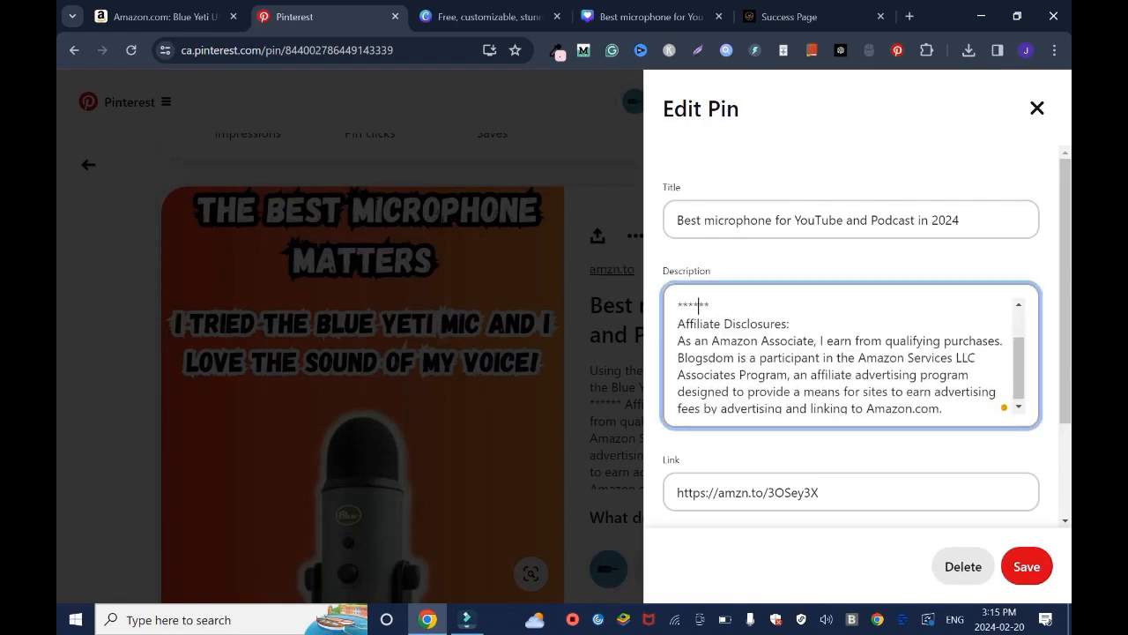
{"action": "key", "text": "Left"}
{"action": "key", "text": "Return"}
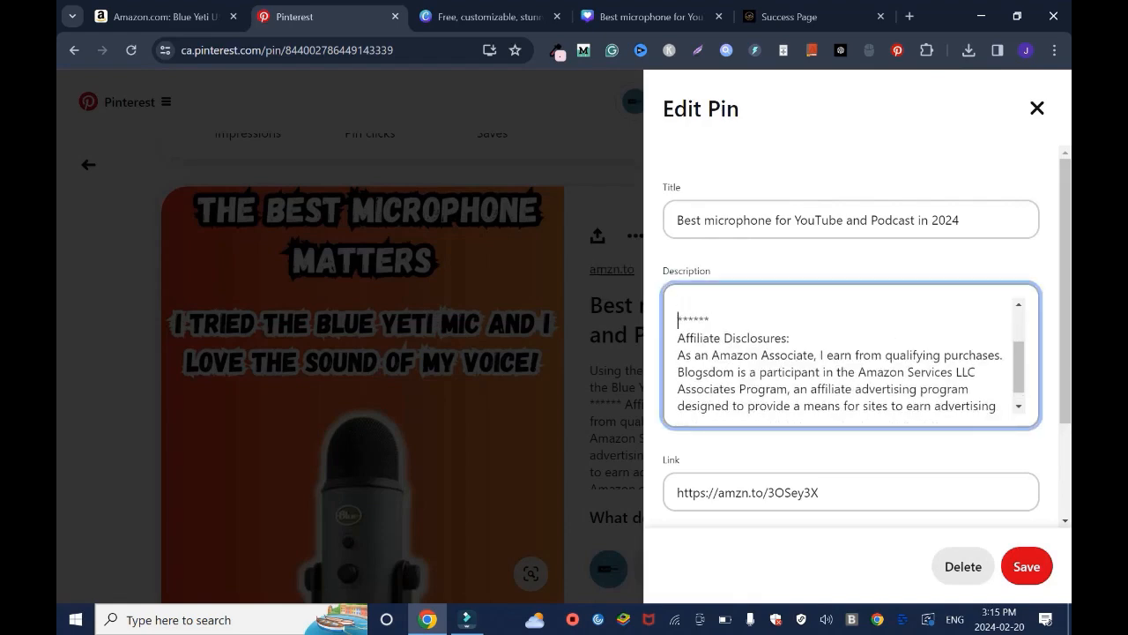
{"action": "left_click", "coordinate": [1026, 565]}
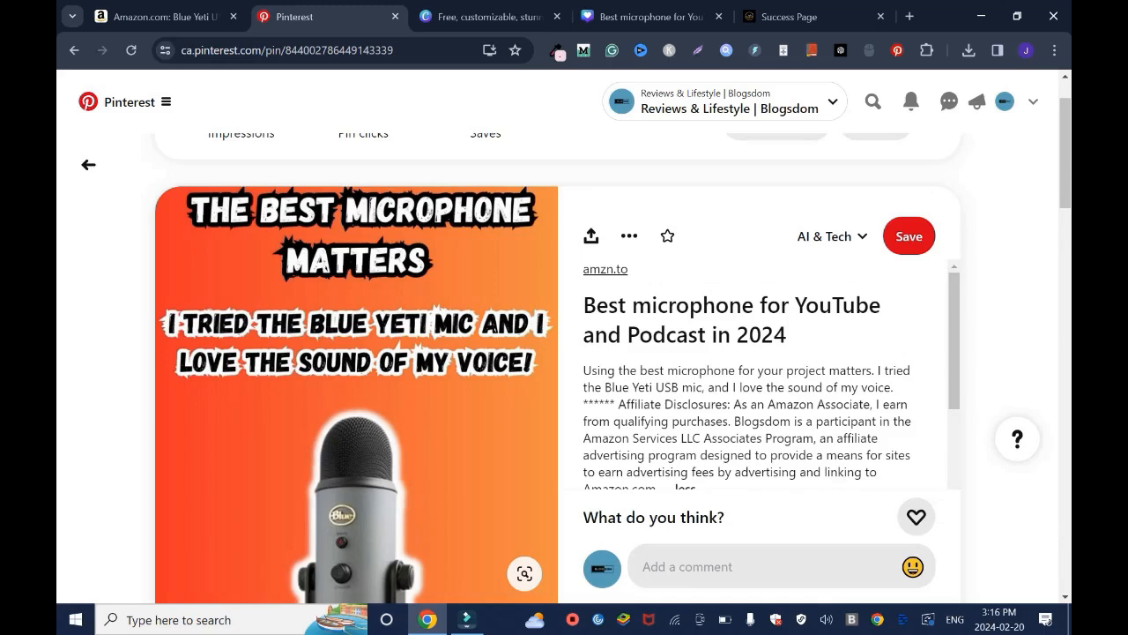
Step: Save the published microphone Pin to the "AI & Tech" board
{"action": "scroll", "coordinate": [757, 379], "scroll_direction": "down", "scroll_amount": 2}
{"action": "scroll", "coordinate": [758, 379], "scroll_direction": "up", "scroll_amount": 2}
{"action": "scroll", "coordinate": [758, 379], "scroll_direction": "up", "scroll_amount": 1}
{"action": "left_click", "coordinate": [902, 272]}
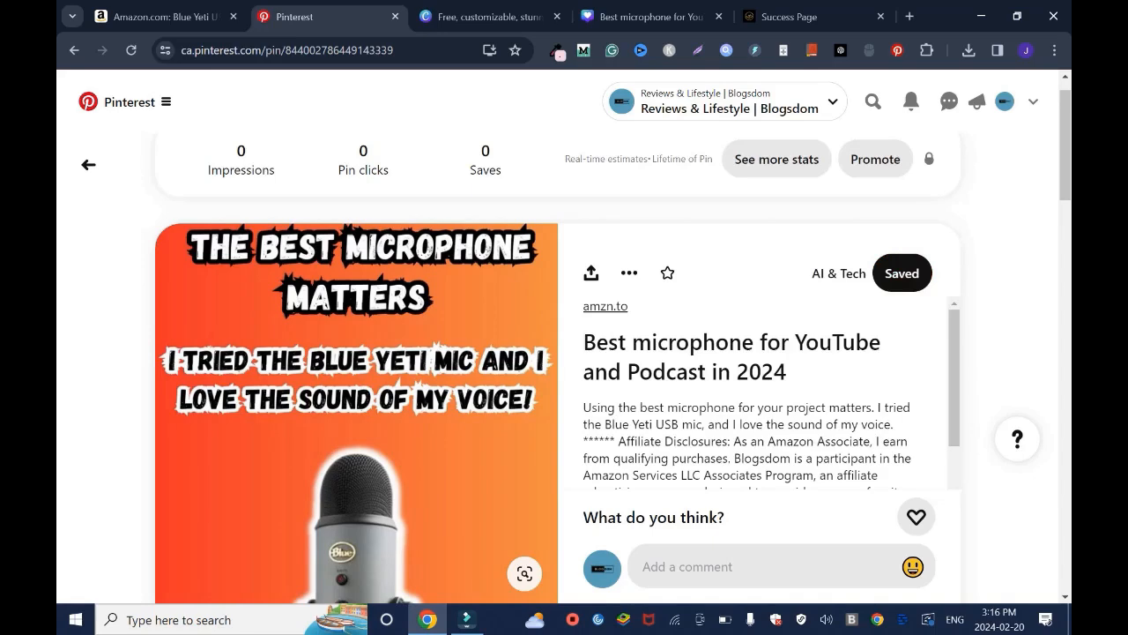
Step: Find the related "Blue Yeti Midnight Blue USB" Pin by Bax Music Nederland and save it to the "AI & Tech" board
{"action": "scroll", "coordinate": [564, 370], "scroll_direction": "down", "scroll_amount": 10}
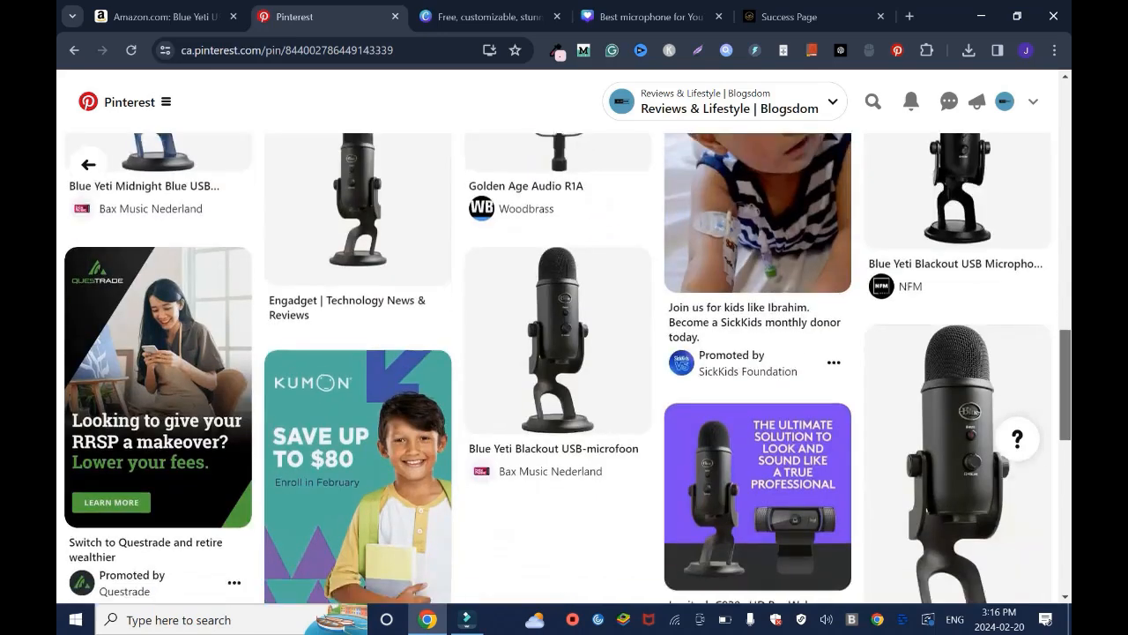
{"action": "scroll", "coordinate": [564, 370], "scroll_direction": "up", "scroll_amount": 2}
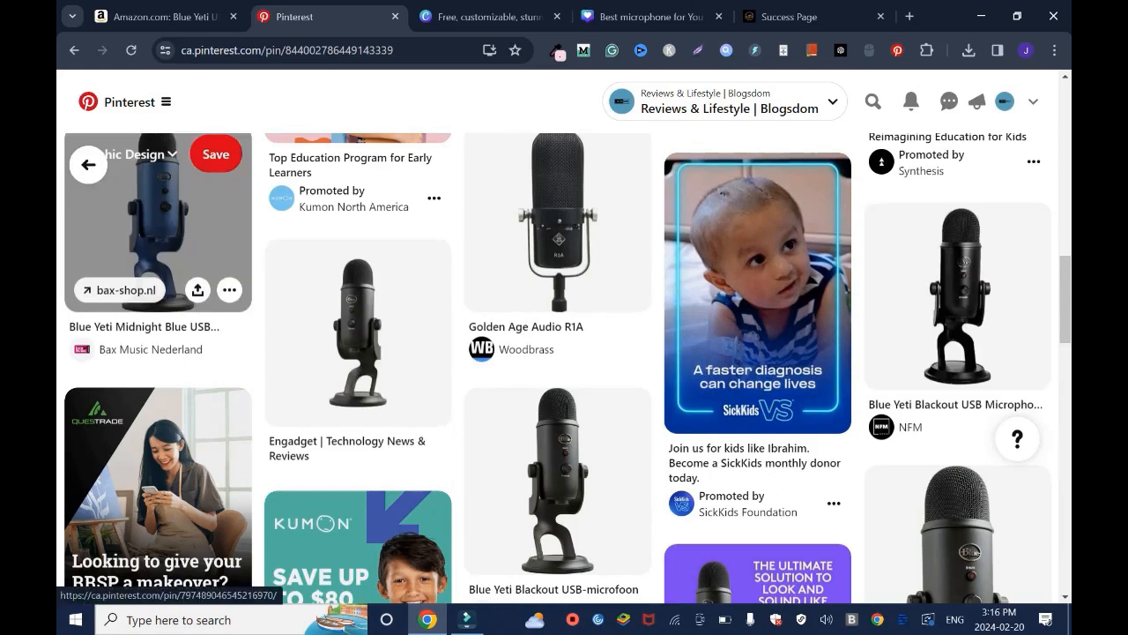
{"action": "scroll", "coordinate": [159, 220], "scroll_direction": "up", "scroll_amount": 2}
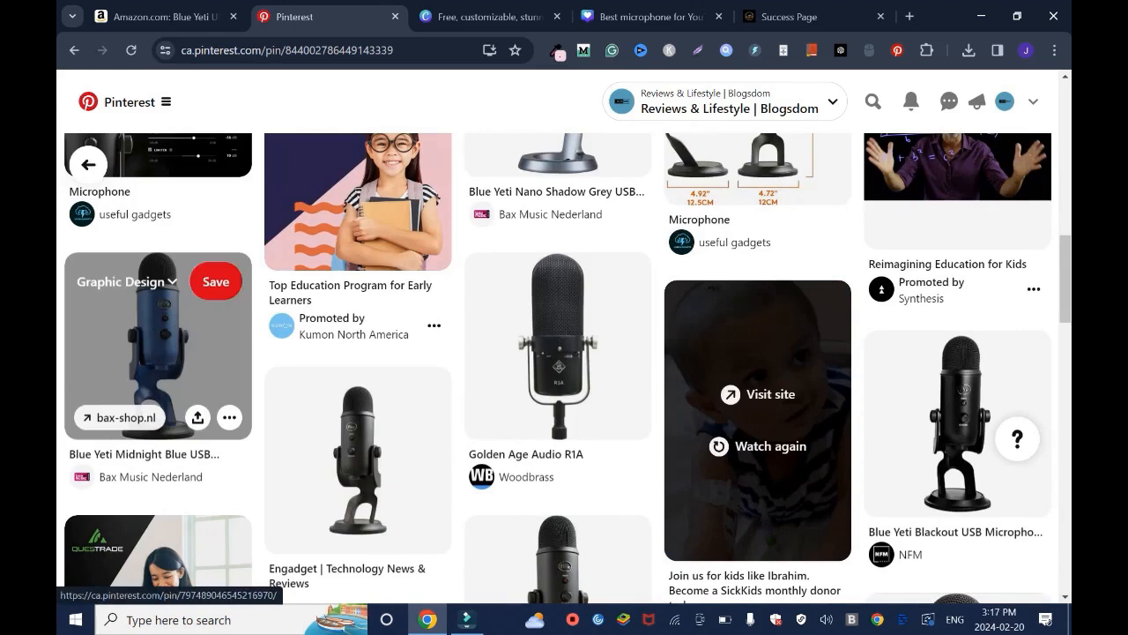
{"action": "left_click", "coordinate": [124, 281]}
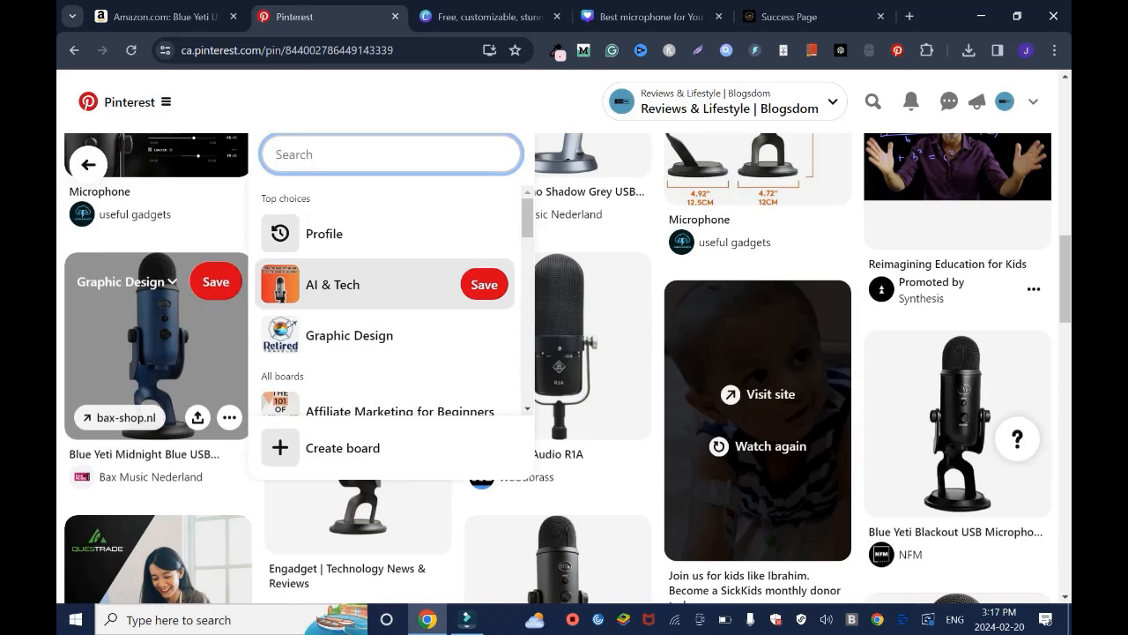
{"action": "left_click", "coordinate": [484, 284]}
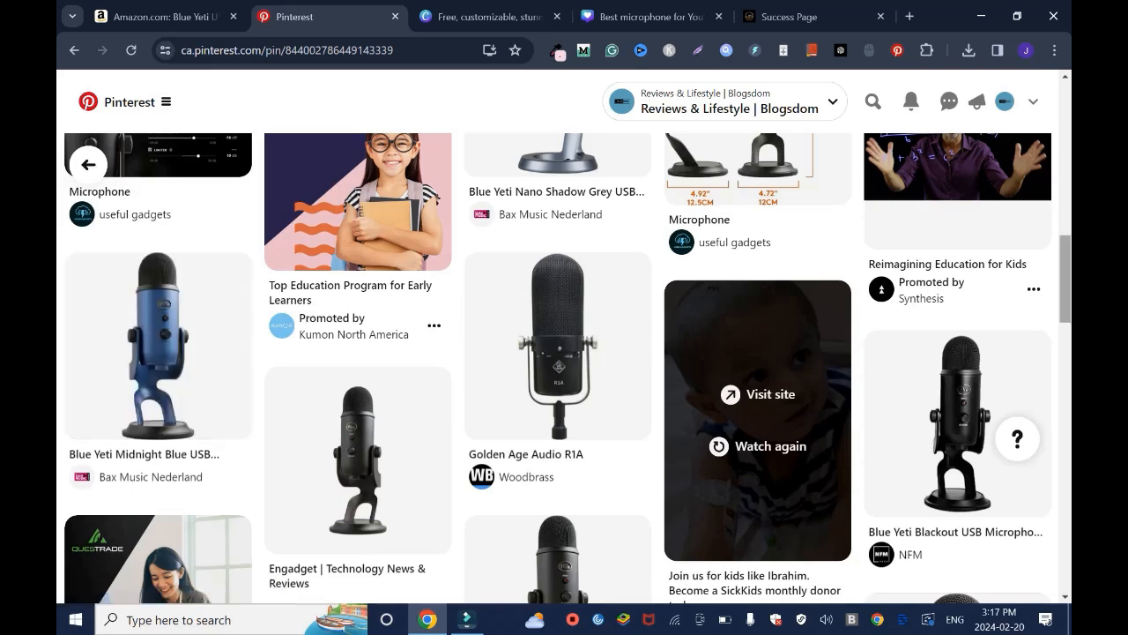
Step: Open the account's own profile to view its created Pins
{"action": "scroll", "coordinate": [564, 370], "scroll_direction": "up", "scroll_amount": 10}
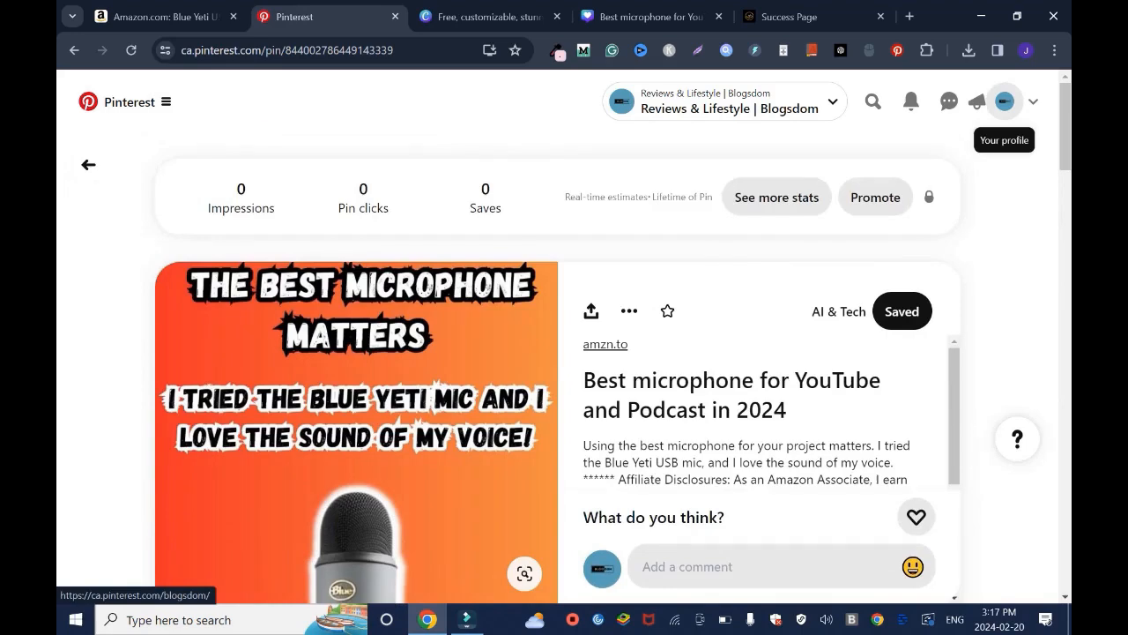
{"action": "left_click", "coordinate": [1004, 101]}
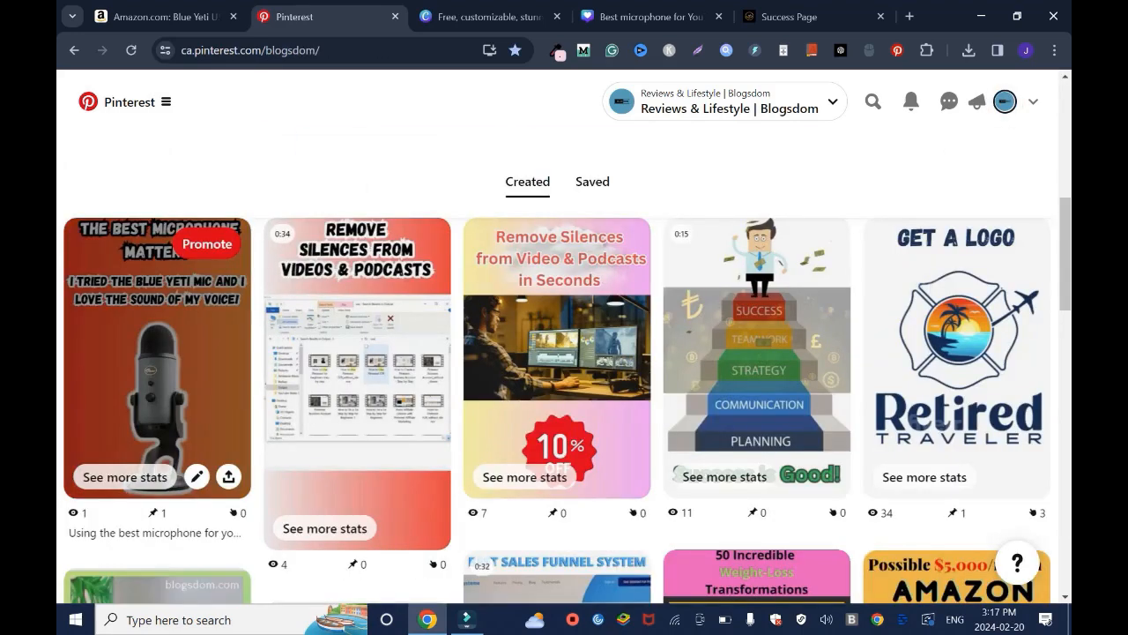